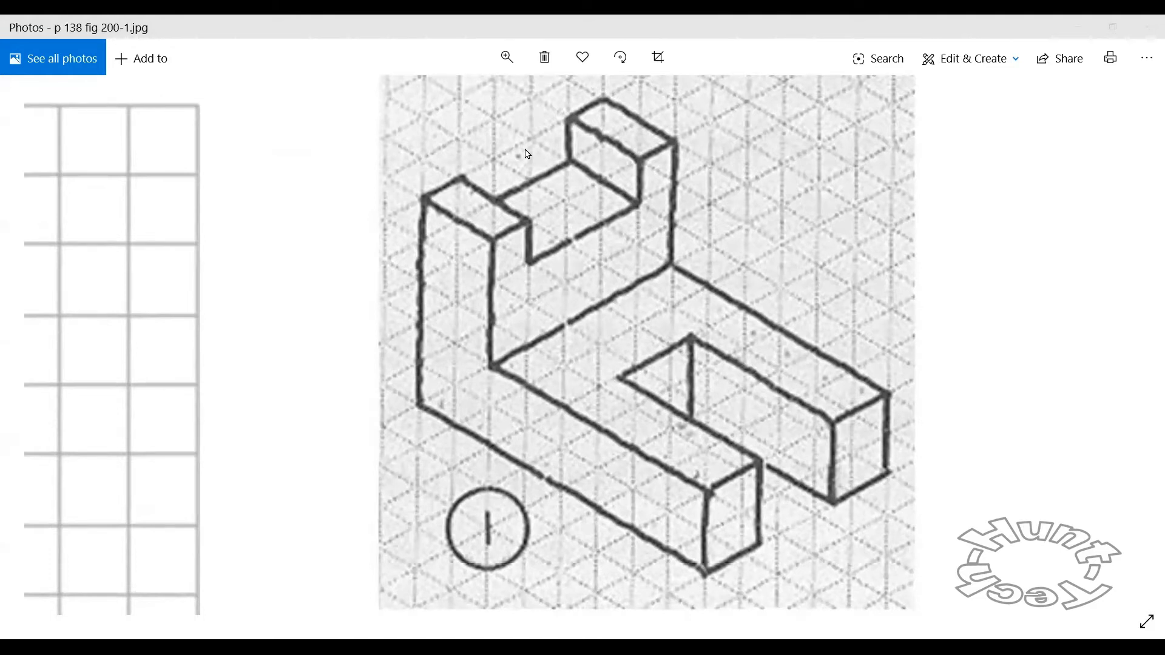
# Switch from the reference drawing in Photos to the empty Onshape Part Studio
pyautogui.hotkey('alt', 'Tab')
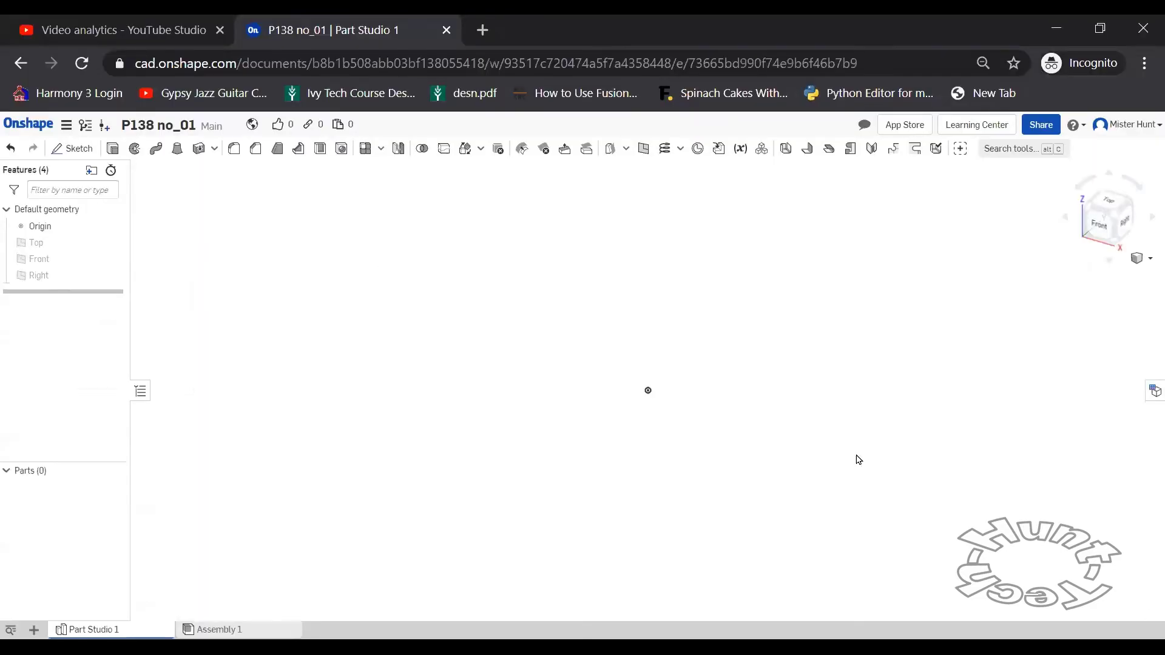
# Go full screen and start a corner rectangle at the origin in a Top-plane sketch
pyautogui.press('F11')
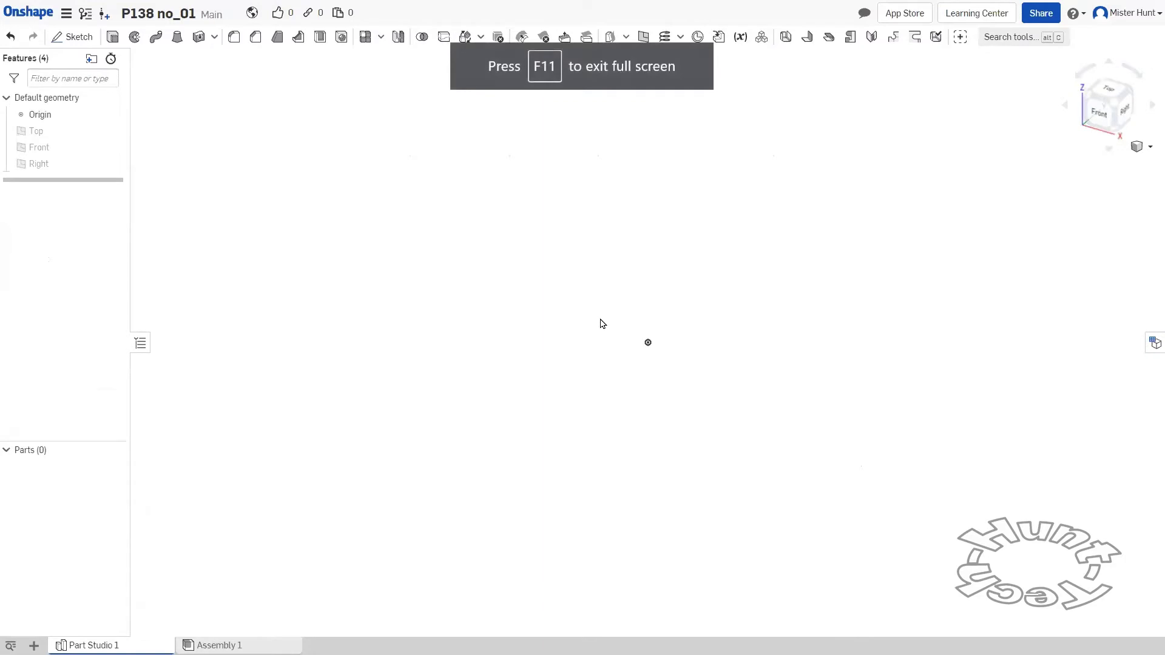
pyautogui.click(72, 37)
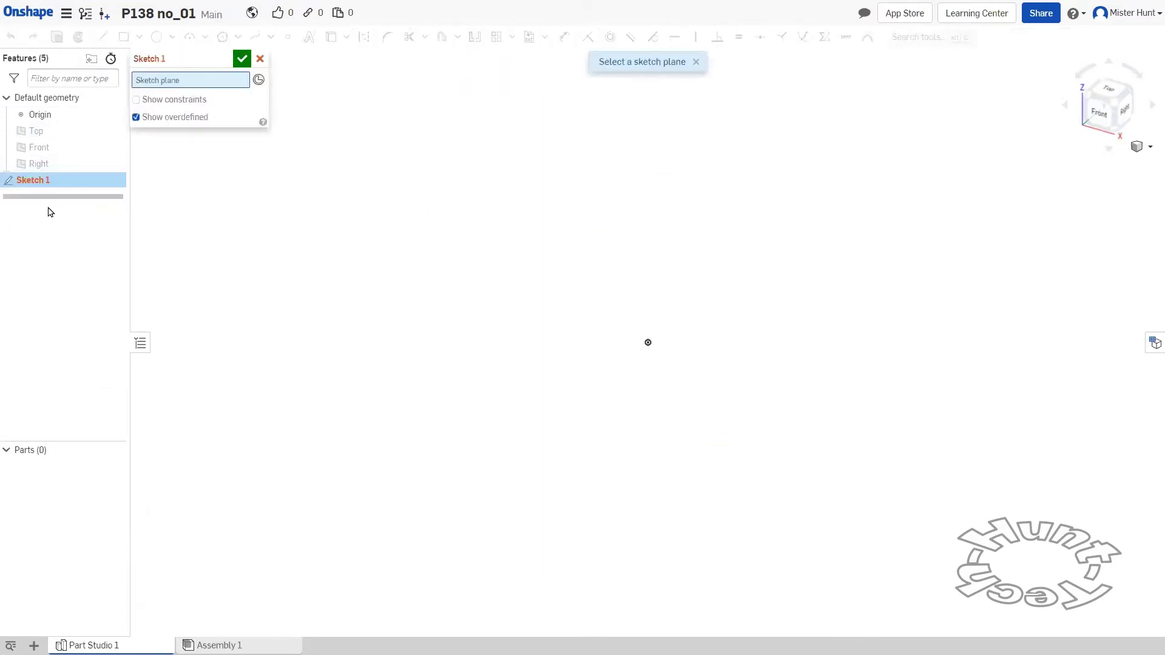
pyautogui.click(40, 139)
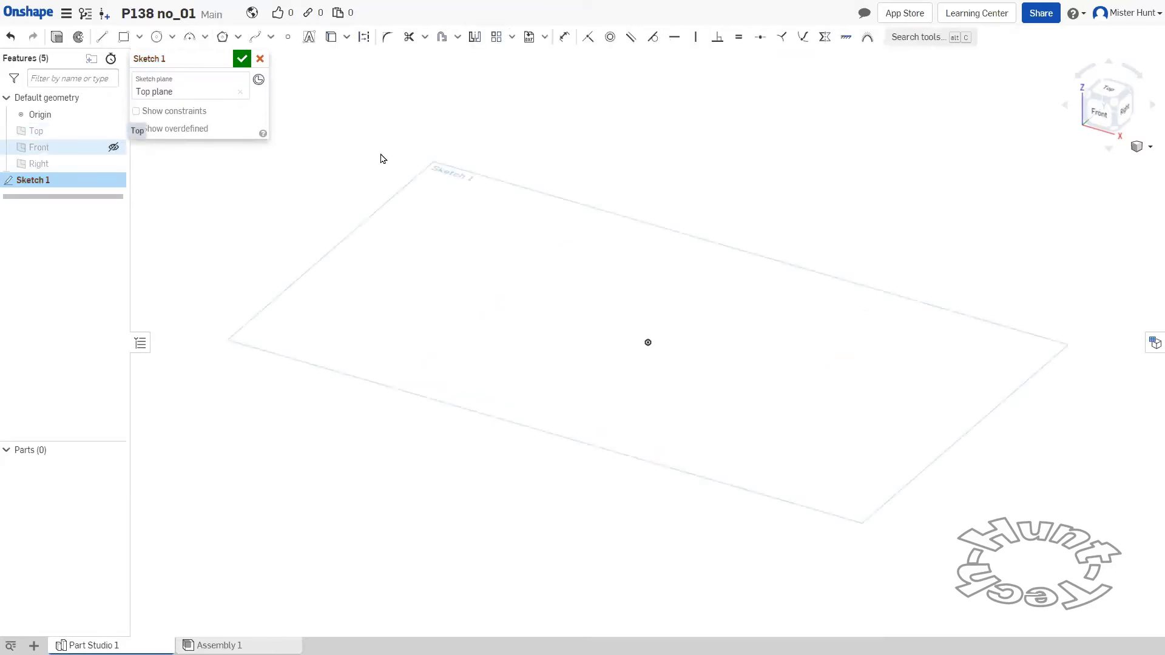
pyautogui.click(123, 37)
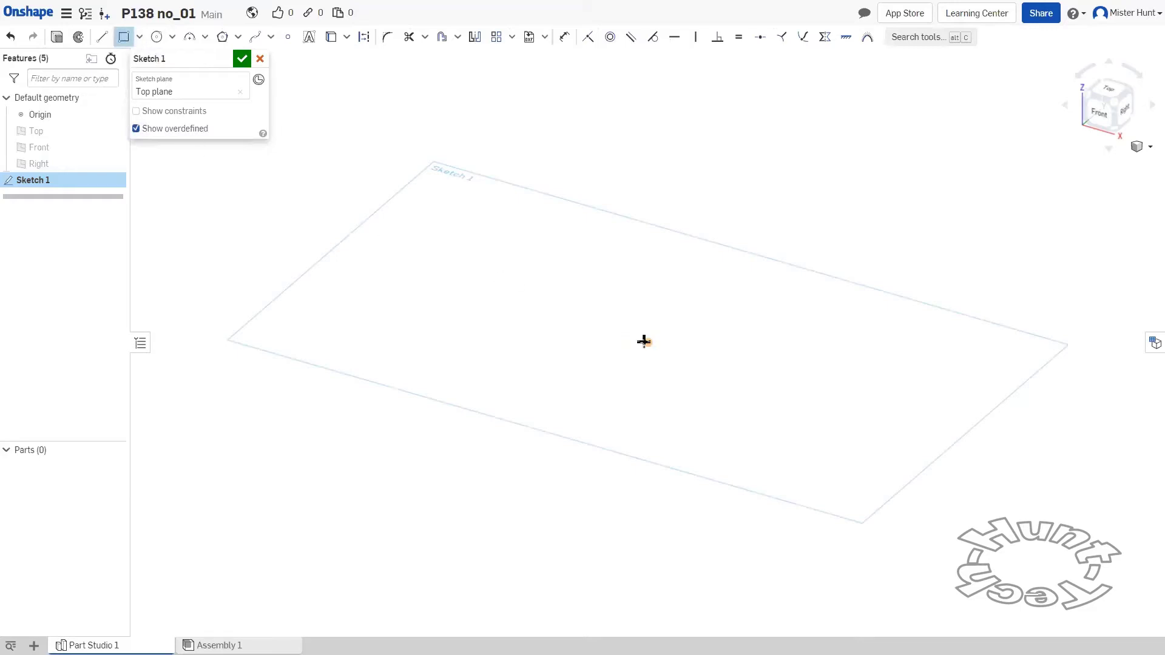
pyautogui.click(642, 339)
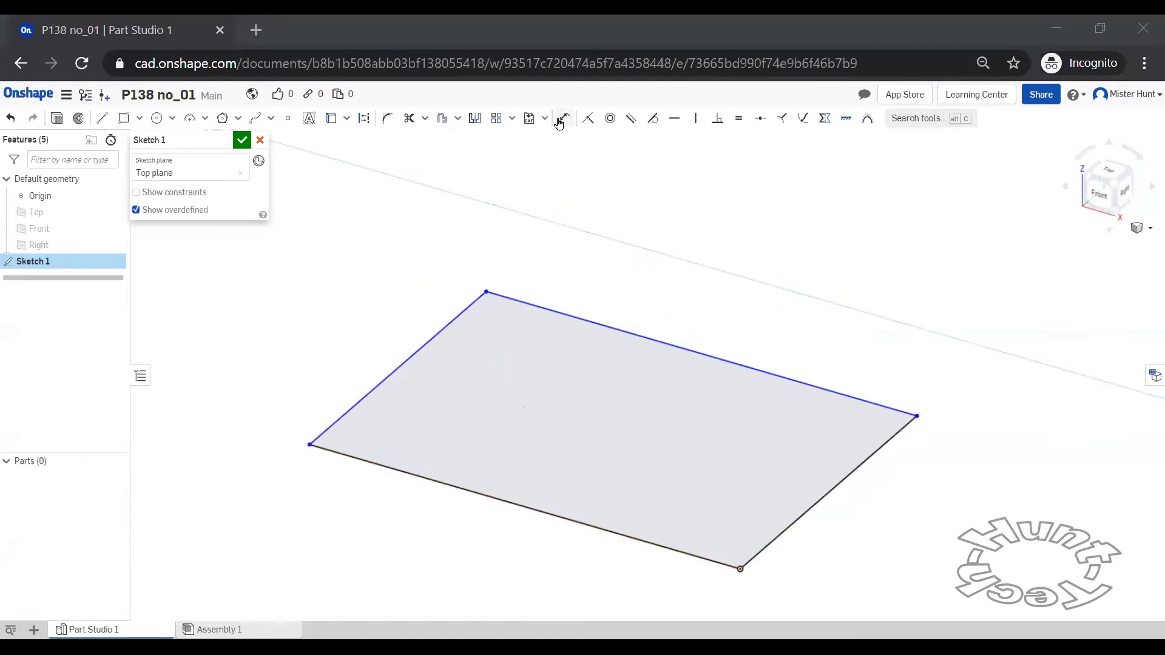
# Dimension the rectangle's right side to 5 in and bottom side to 8 in
pyautogui.press('u')
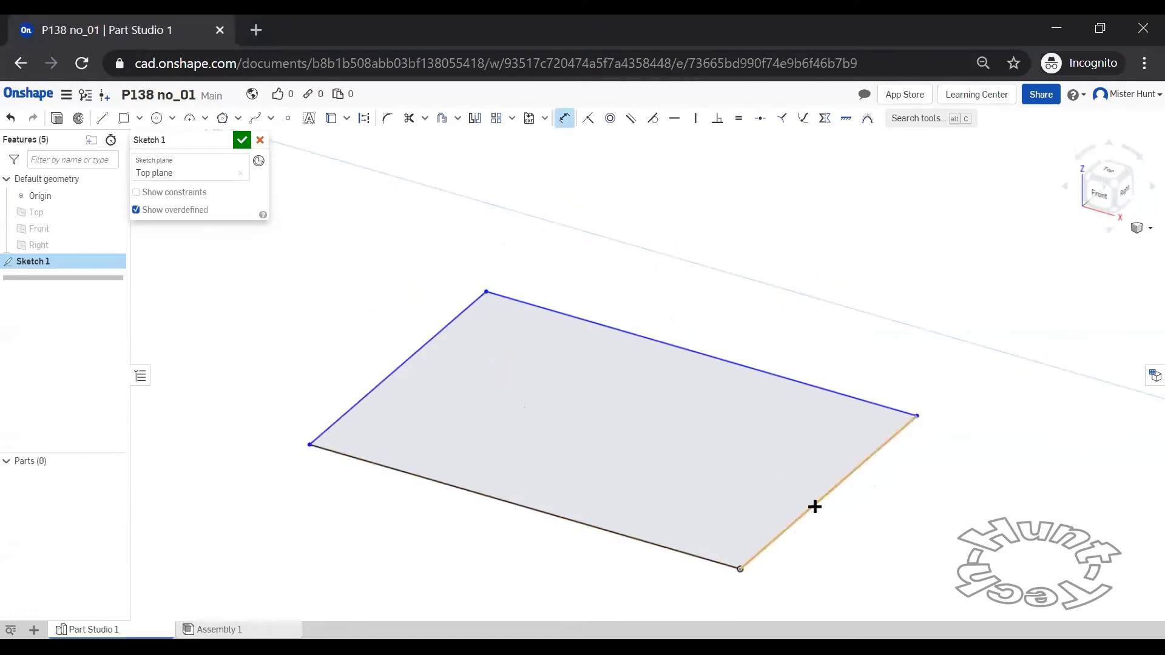
pyautogui.click(816, 507)
pyautogui.click(896, 517)
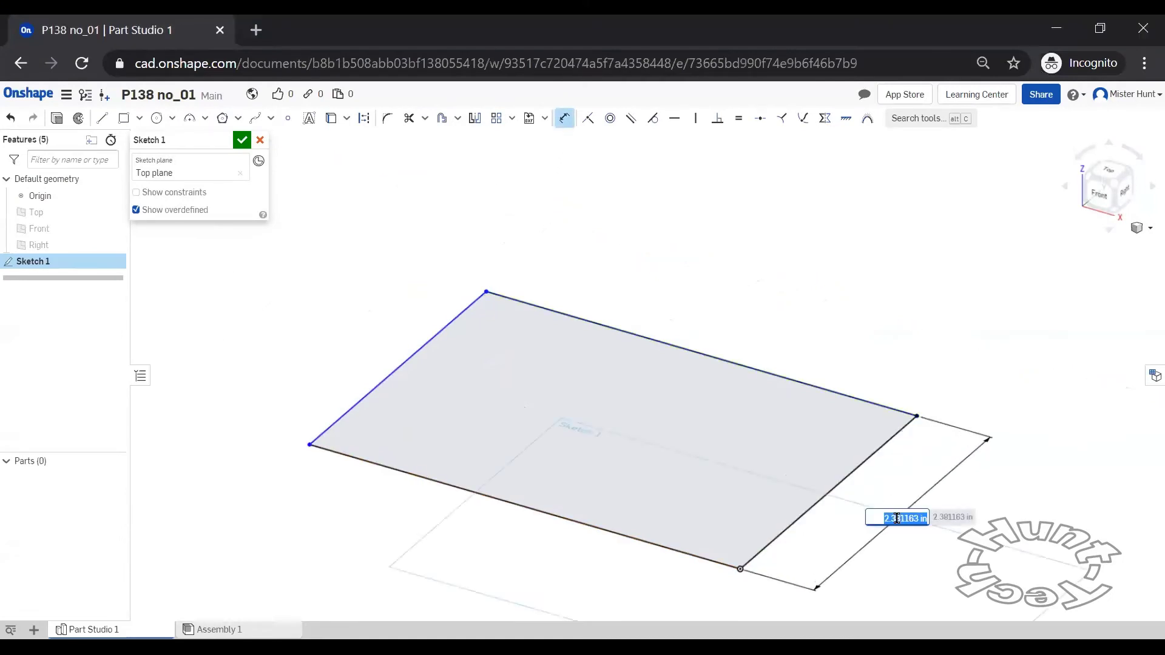
pyautogui.write('5')
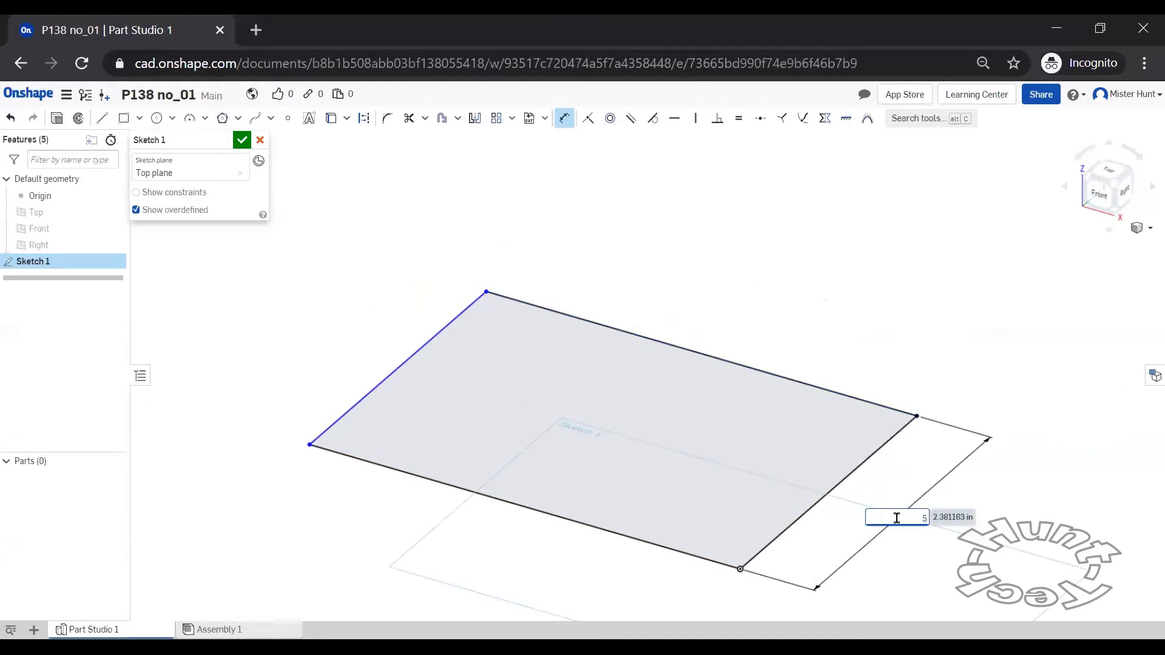
pyautogui.press('Return')
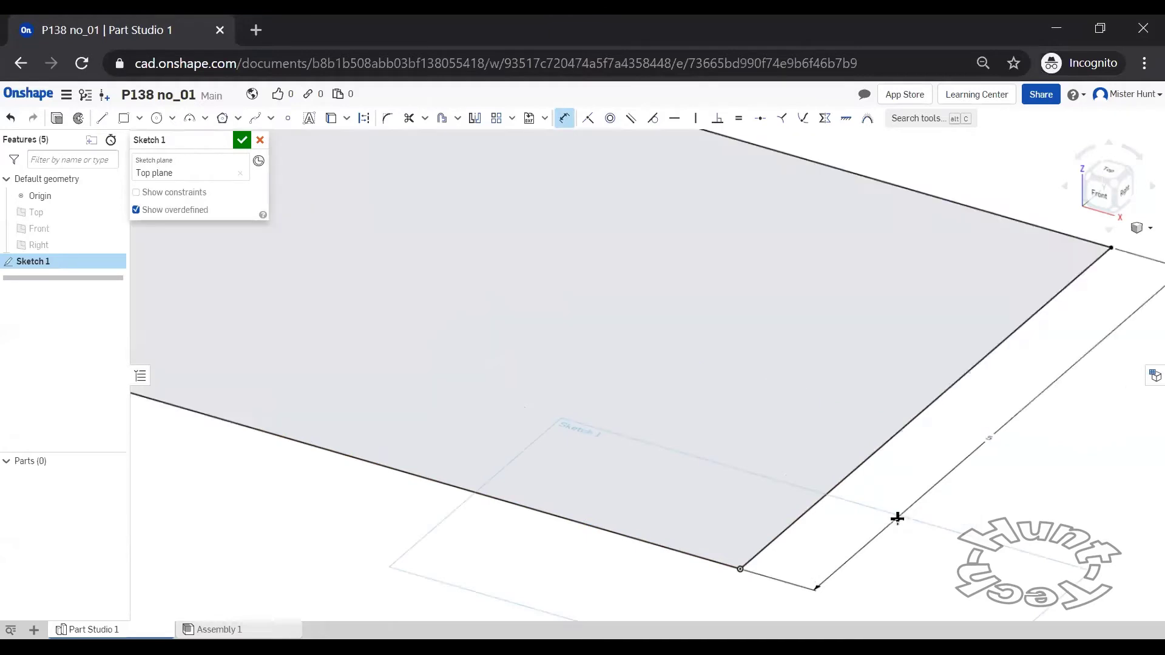
pyautogui.click(647, 541)
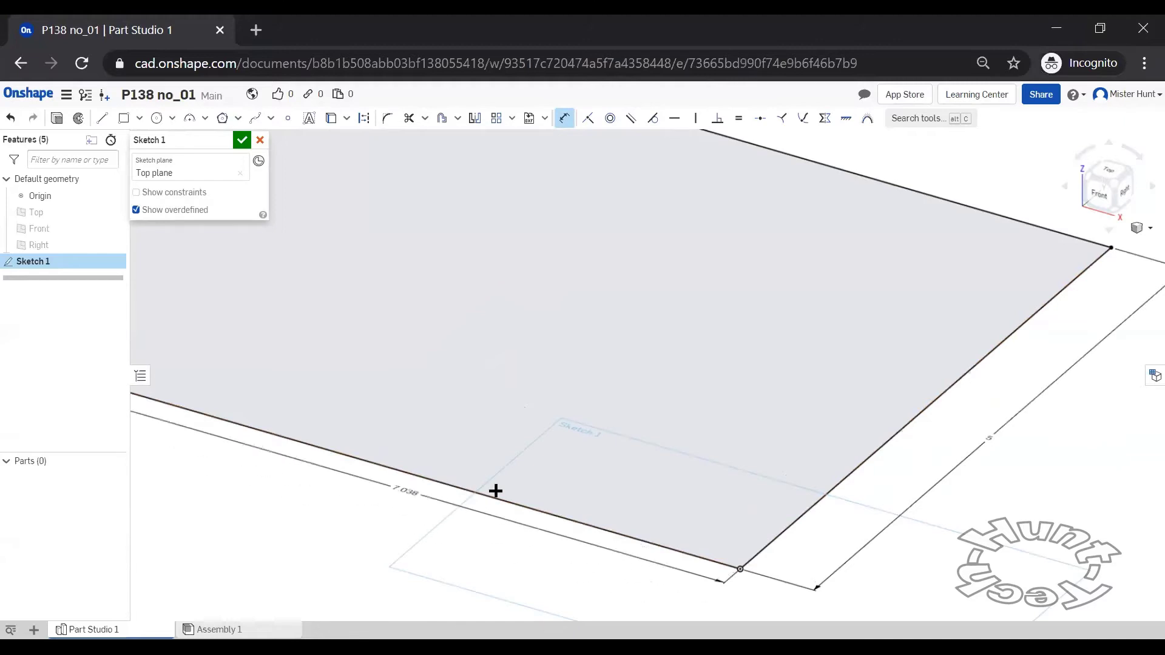
pyautogui.scroll(1, 495, 490)
pyautogui.scroll(-5, 502, 489)
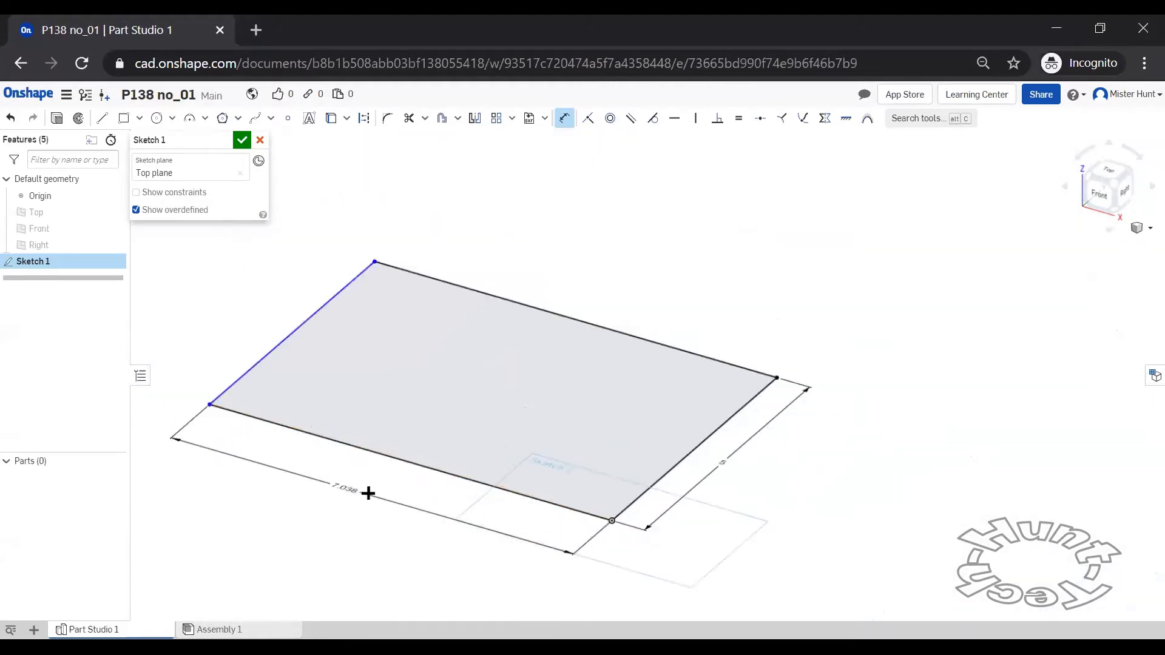
pyautogui.click(397, 489)
pyautogui.write('8')
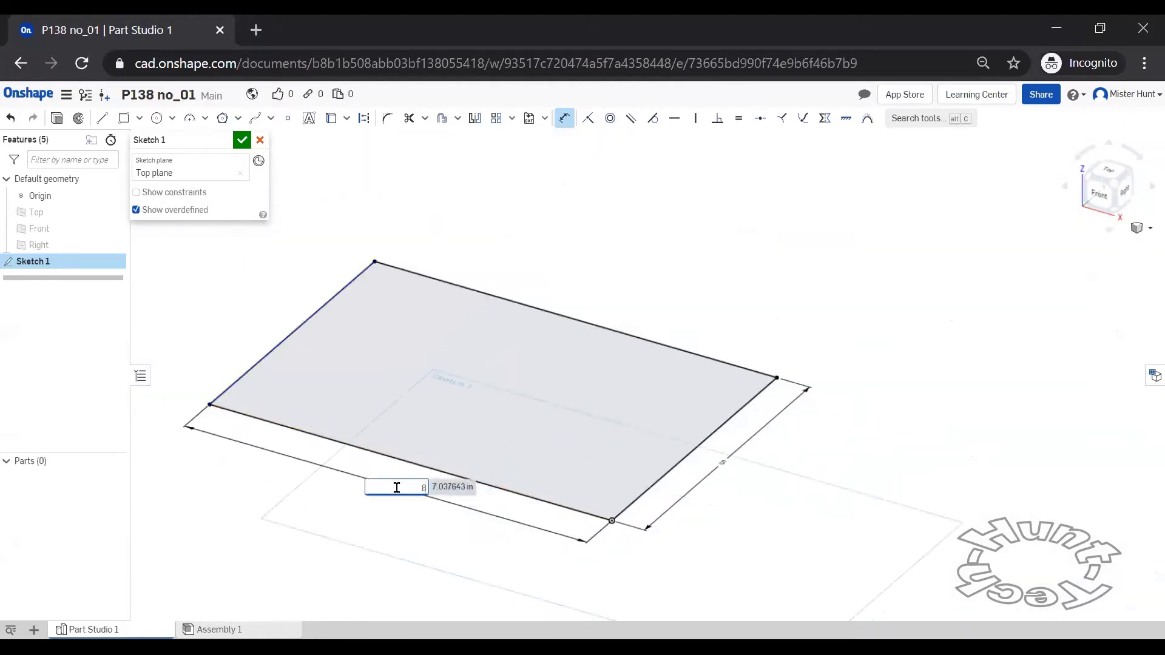
pyautogui.press('Return')
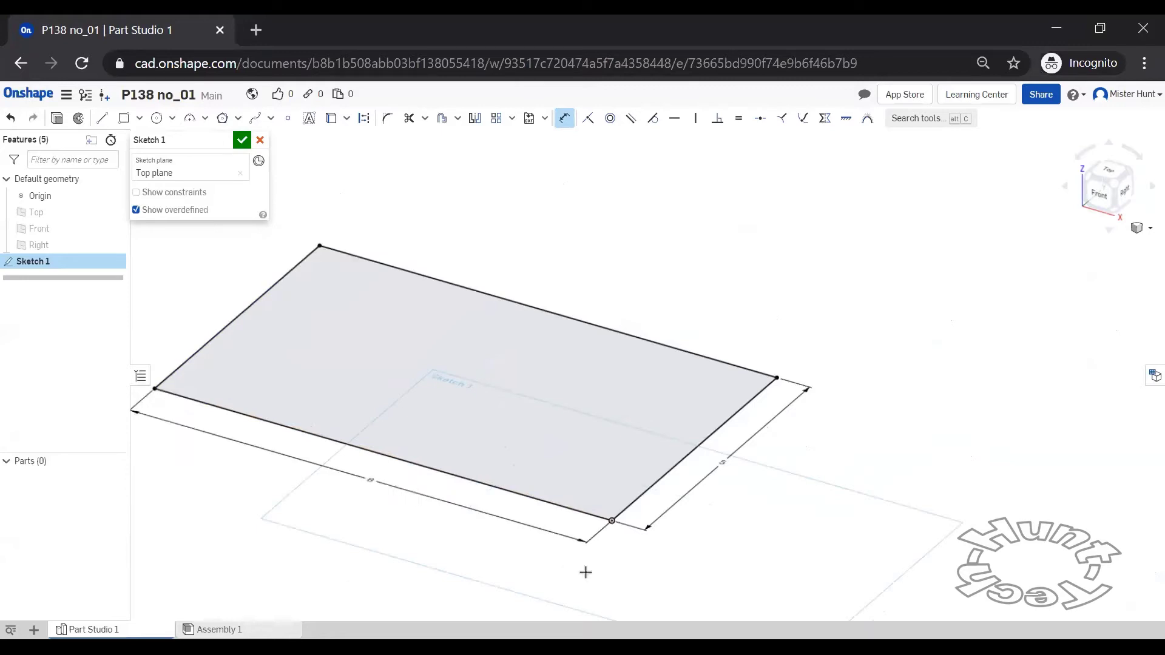
# Finish the sketch and extrude the 8 × 5 in rectangle 2 in into solid Part 1
pyautogui.click(242, 140)
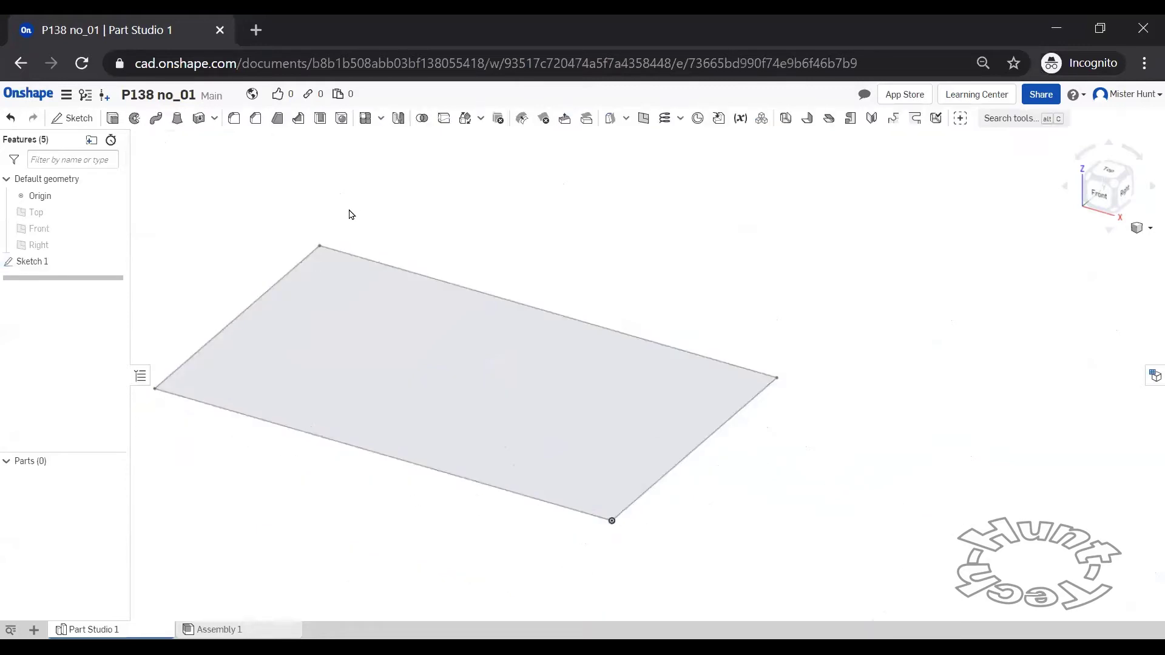
pyautogui.moveTo(350, 214)
pyautogui.mouseDown(button='middle')
pyautogui.moveTo(452, 239)
pyautogui.moveTo(559, 237)
pyautogui.mouseUp(button='middle')
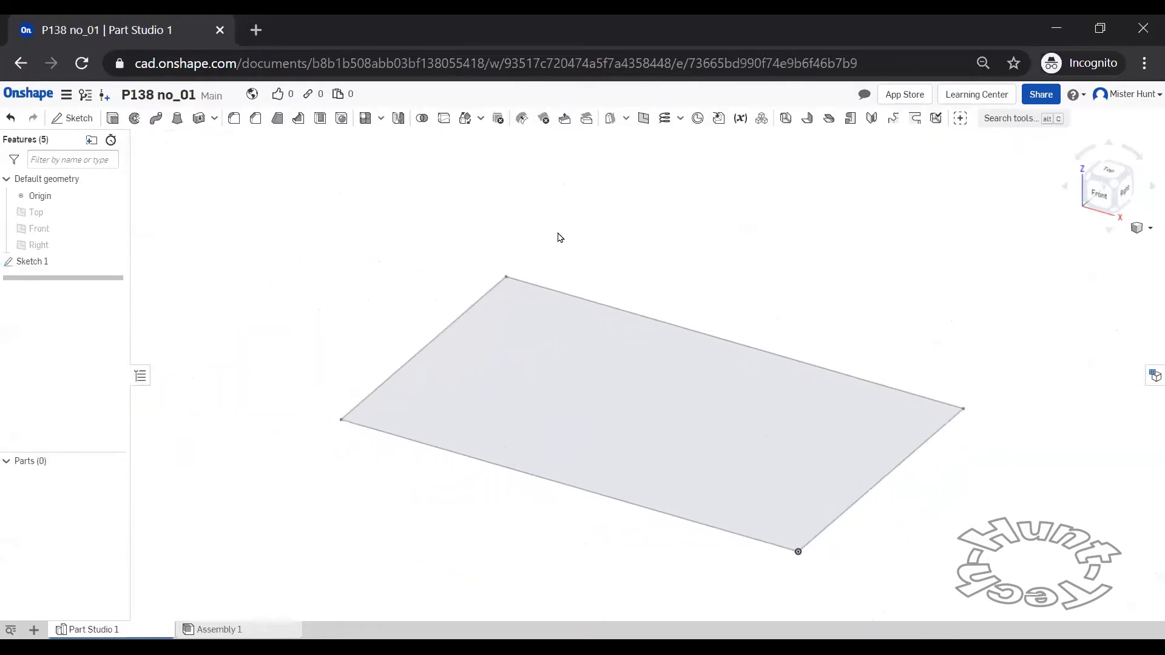
pyautogui.click(112, 119)
pyautogui.click(561, 342)
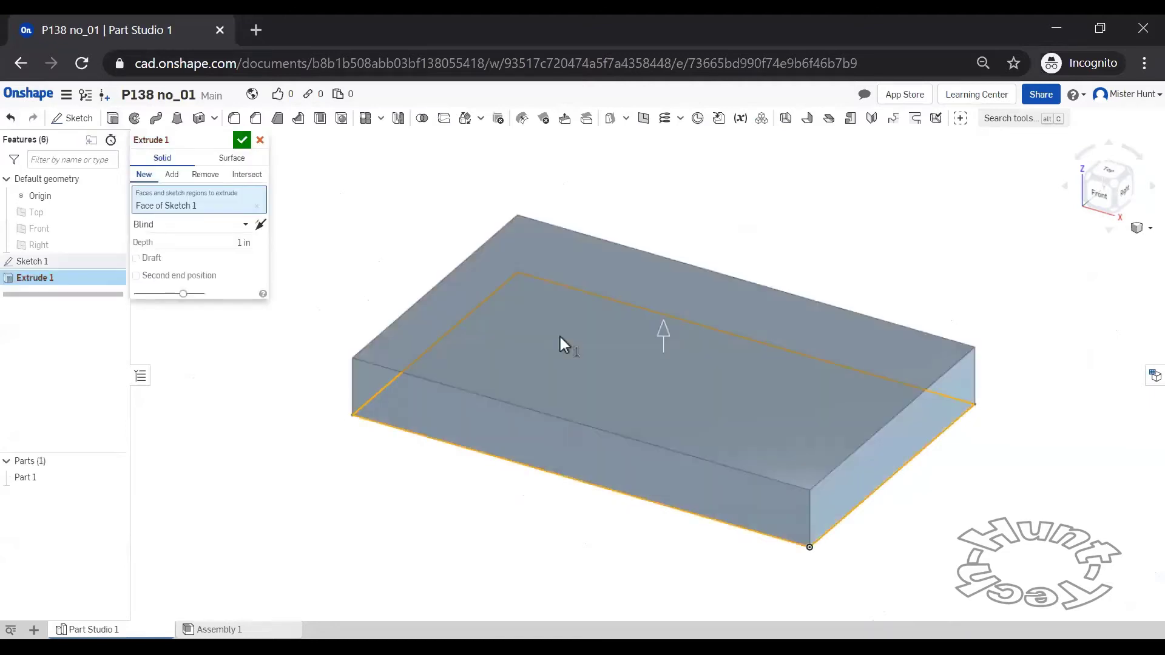
pyautogui.click(241, 242)
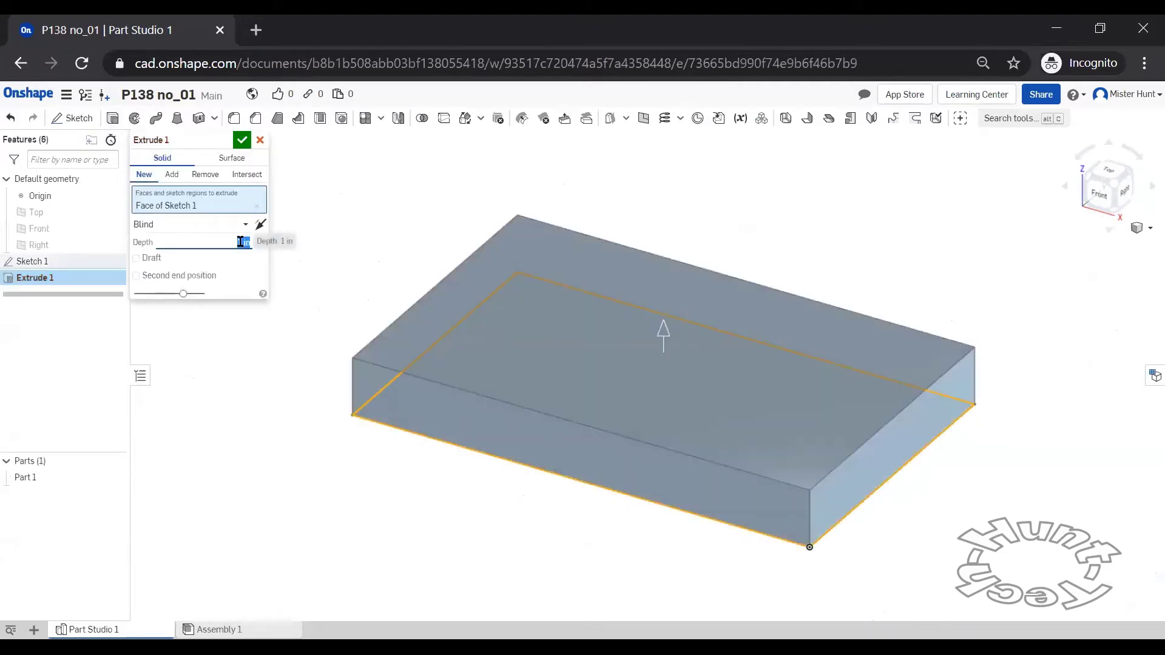
pyautogui.write('2')
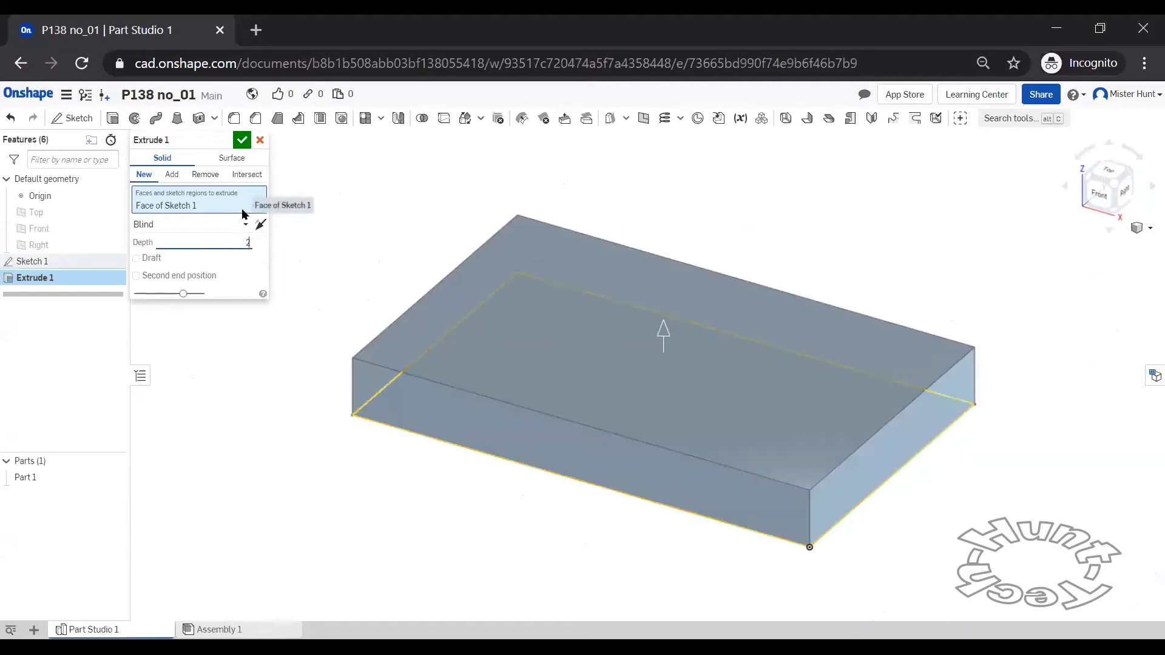
pyautogui.press('Return')
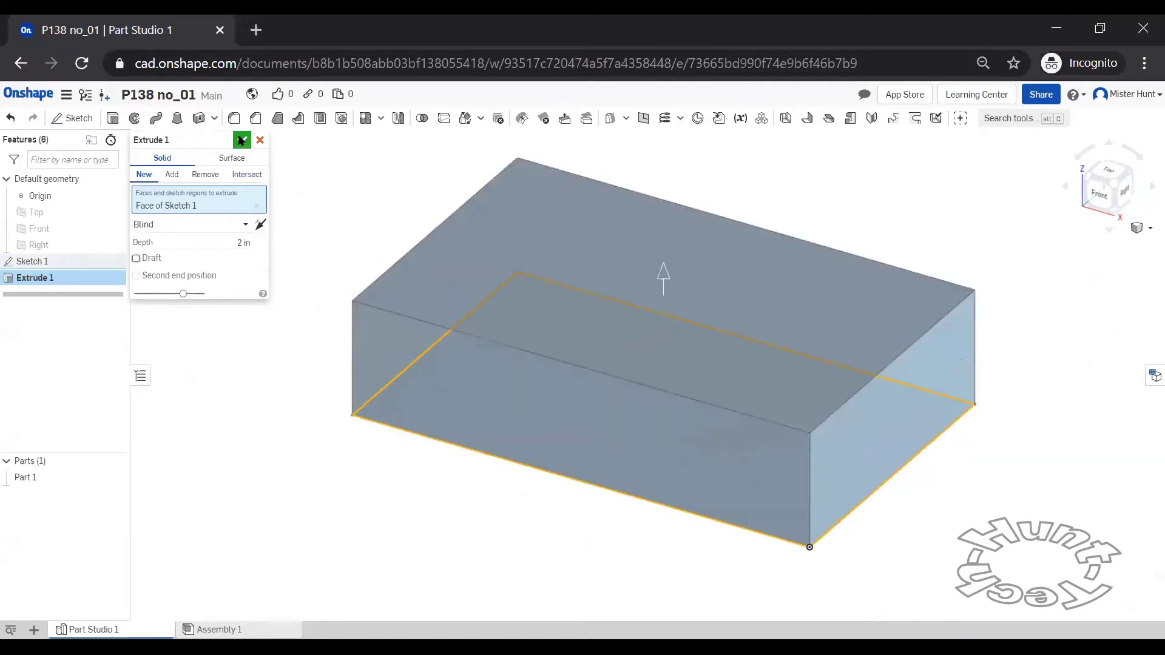
pyautogui.click(242, 142)
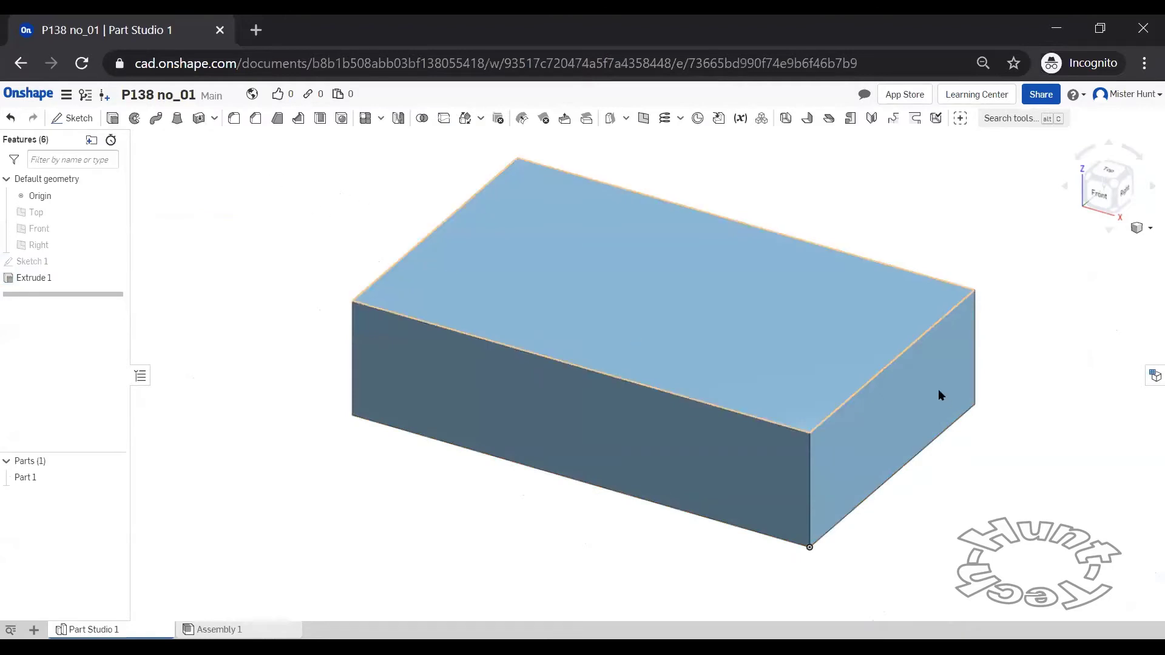
# Start a sketch on the block's top face and draw a rectangle across it from above
pyautogui.click(451, 290)
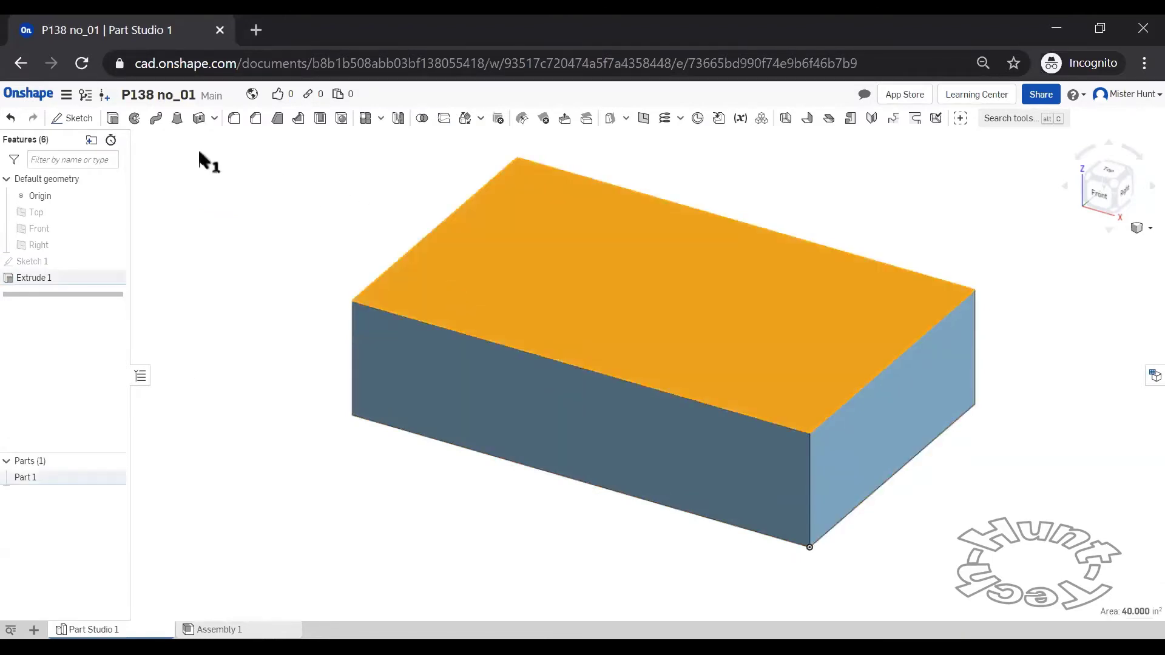
pyautogui.click(72, 119)
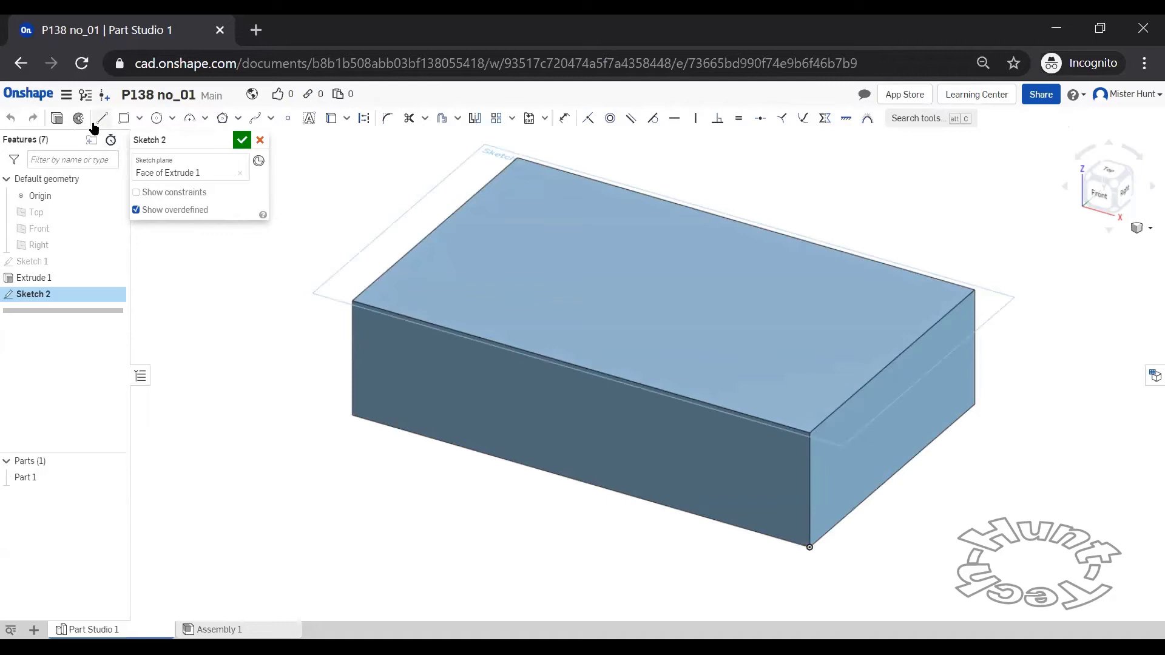
pyautogui.click(124, 118)
pyautogui.click(1105, 175)
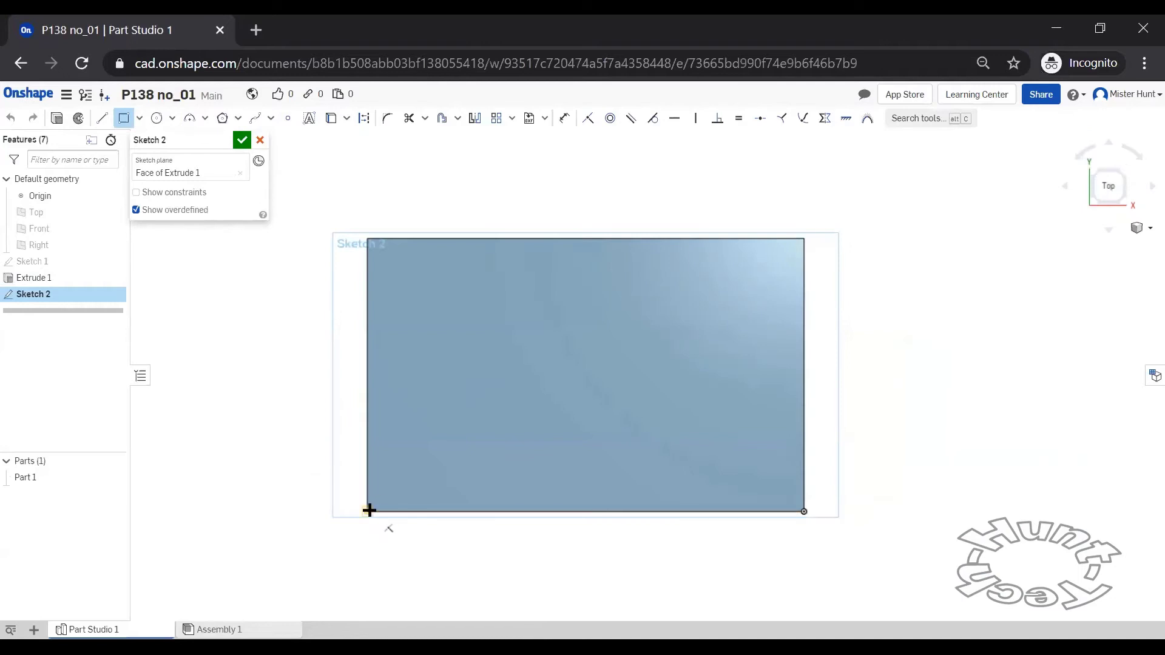
pyautogui.click(369, 510)
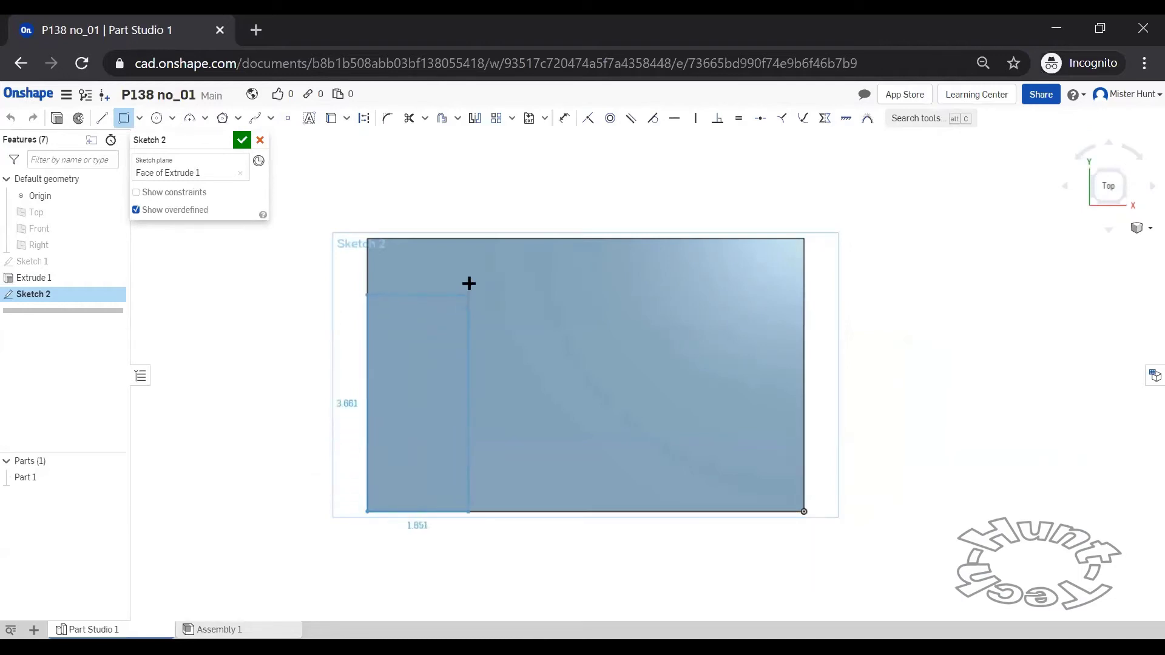
pyautogui.click(469, 236)
# Dimension the dividing line 2 in from the left edge and finish Sketch 2
pyautogui.press('u')
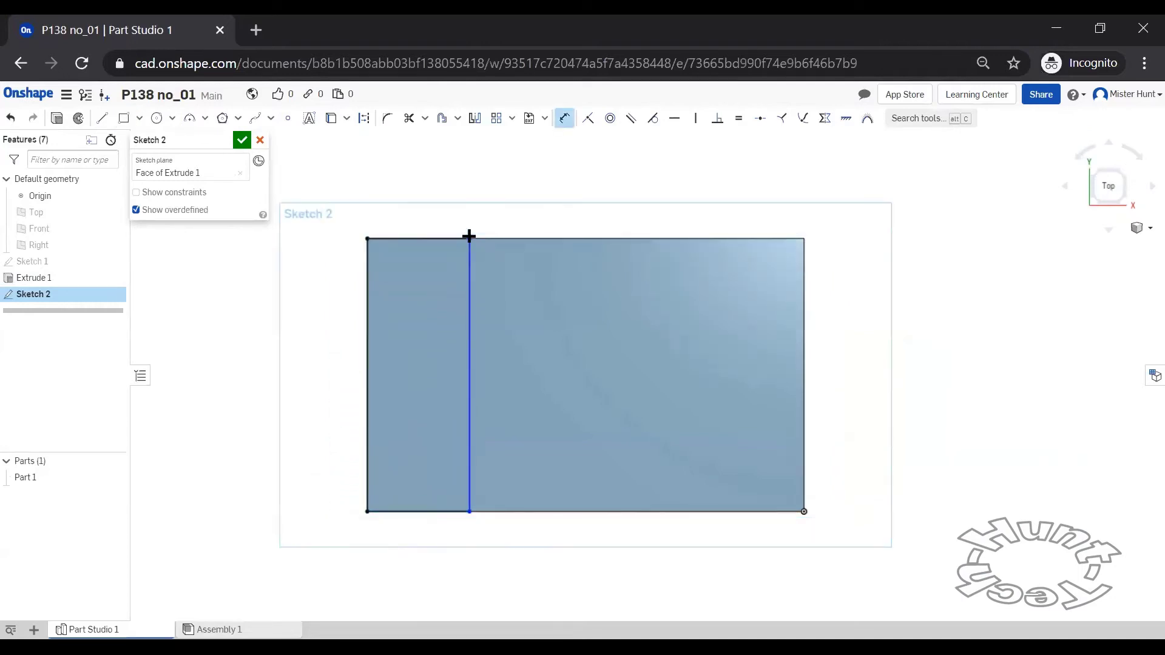
pyautogui.click(366, 290)
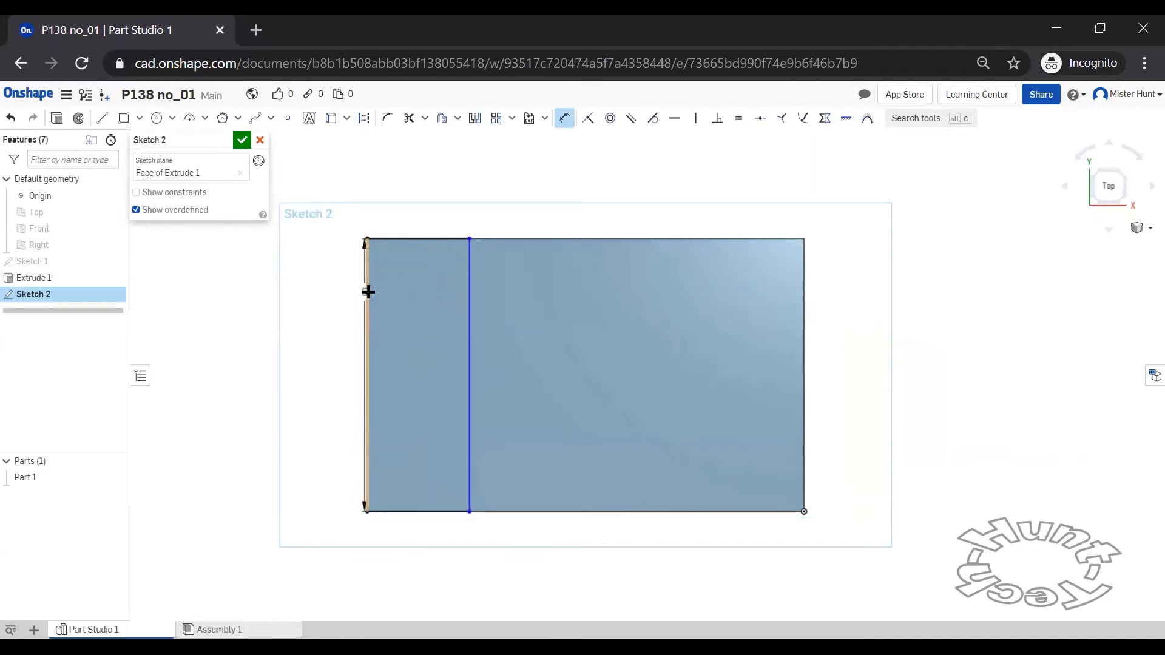
pyautogui.click(369, 283)
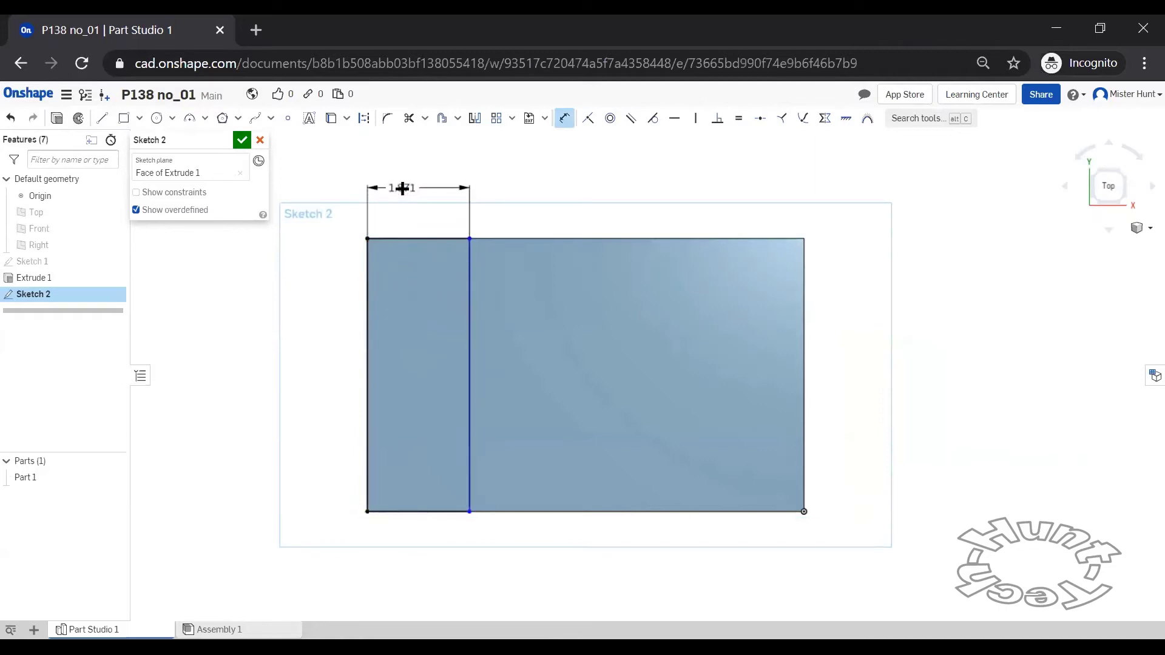
pyautogui.click(401, 188)
pyautogui.write('2')
pyautogui.press('Return')
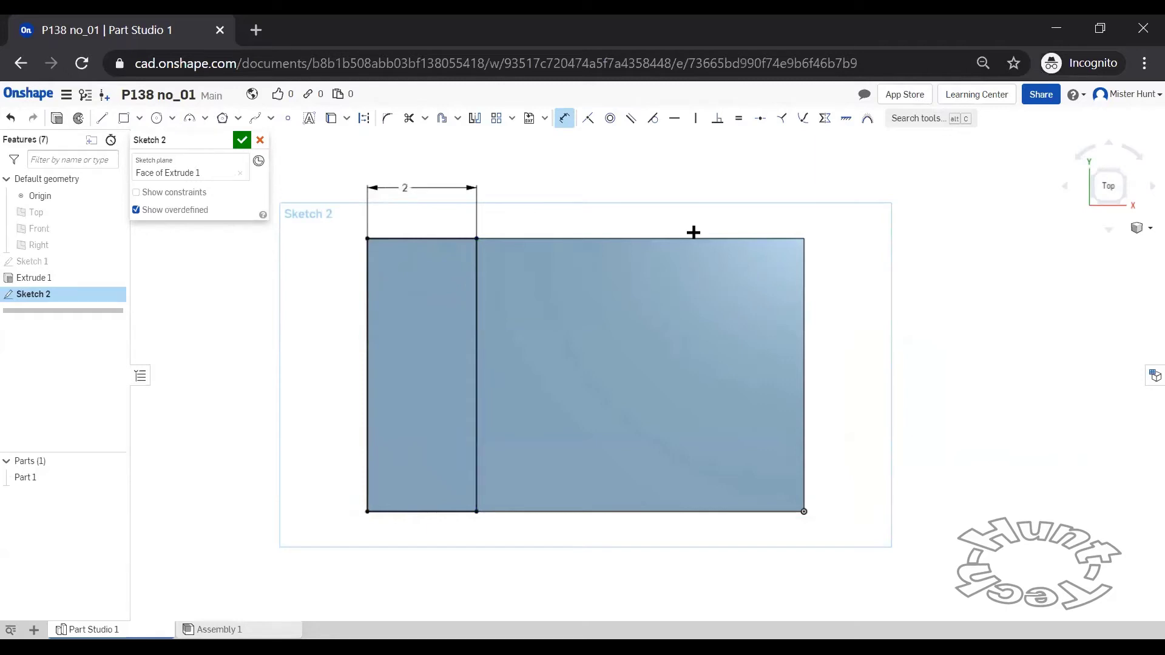
pyautogui.click(242, 140)
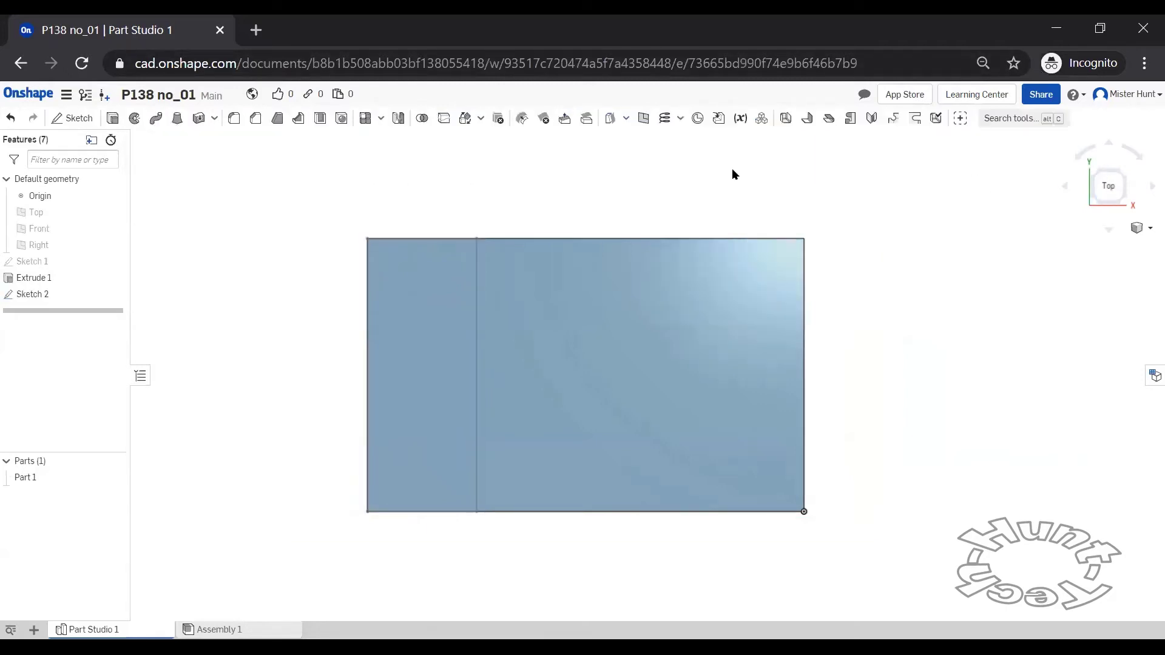
# Inspect the block from isometric and front views, zooming in and out
pyautogui.click(1121, 173)
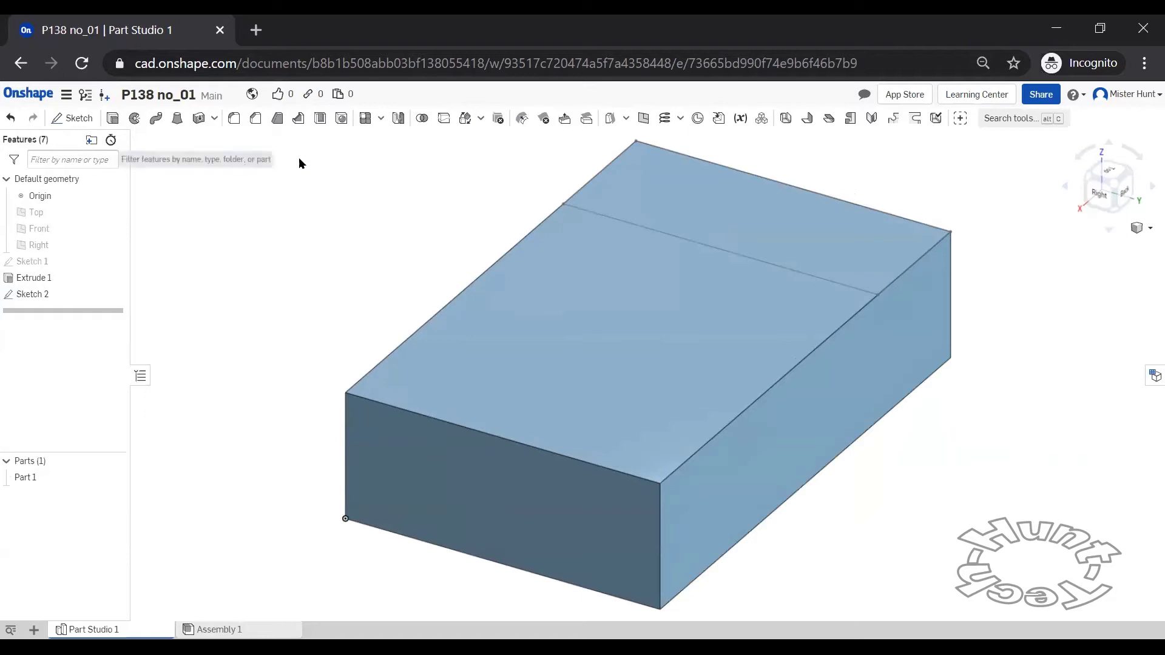
pyautogui.click(1103, 162)
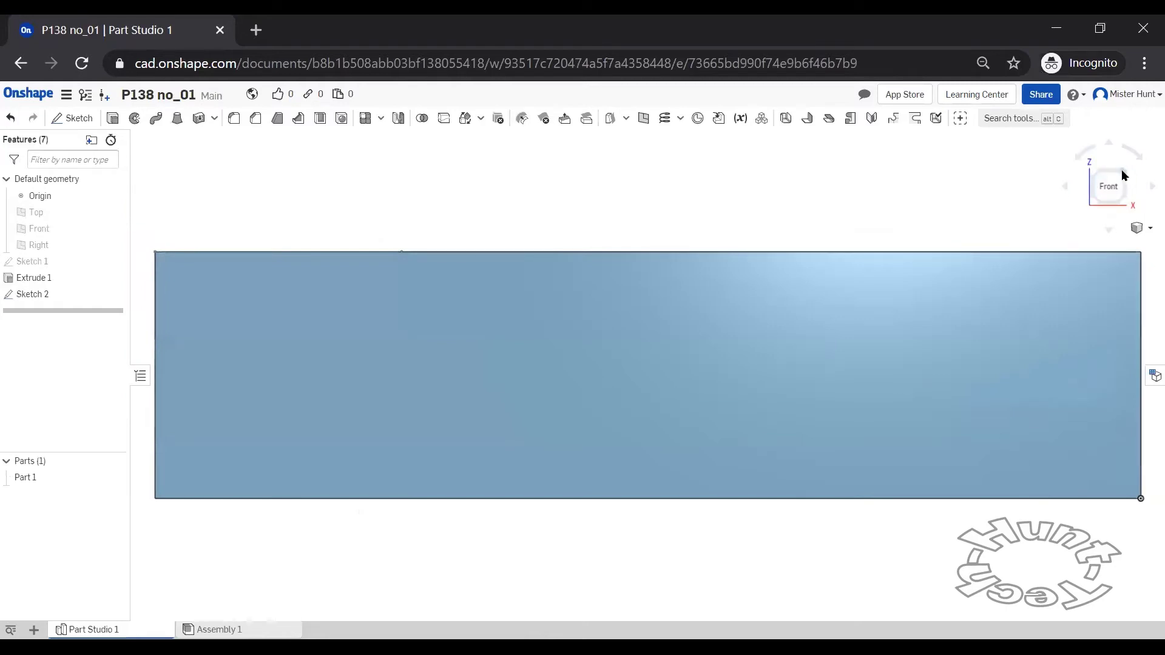
pyautogui.click(1123, 175)
pyautogui.scroll(5, 901, 296)
pyautogui.scroll(-4, 891, 292)
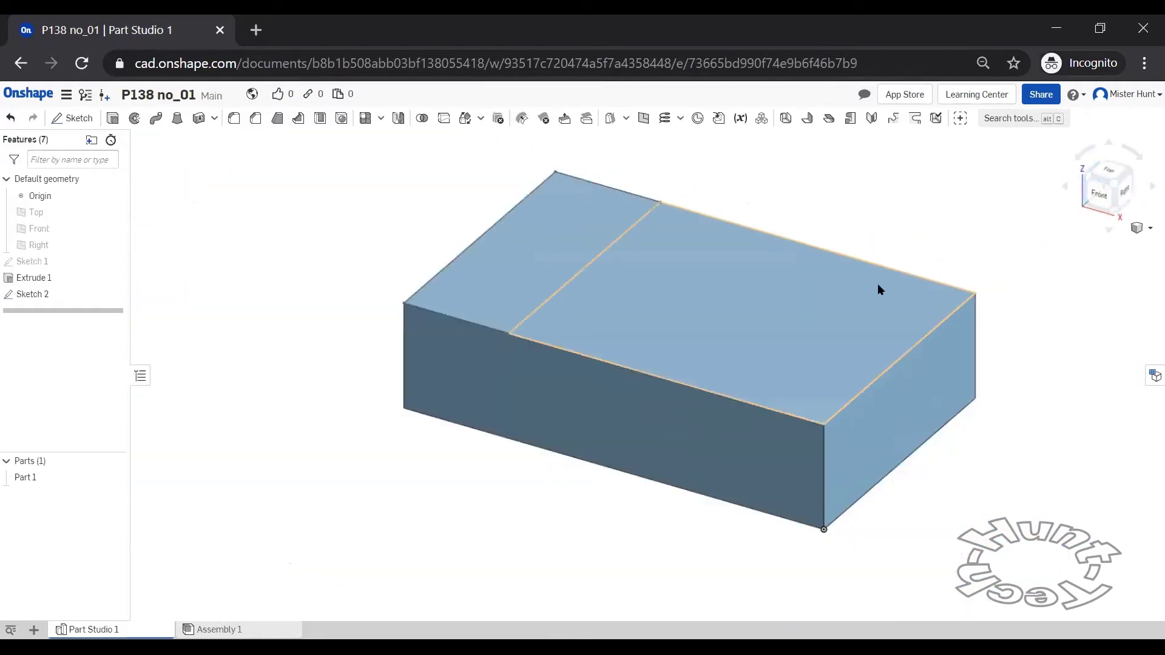
pyautogui.scroll(-4, 689, 371)
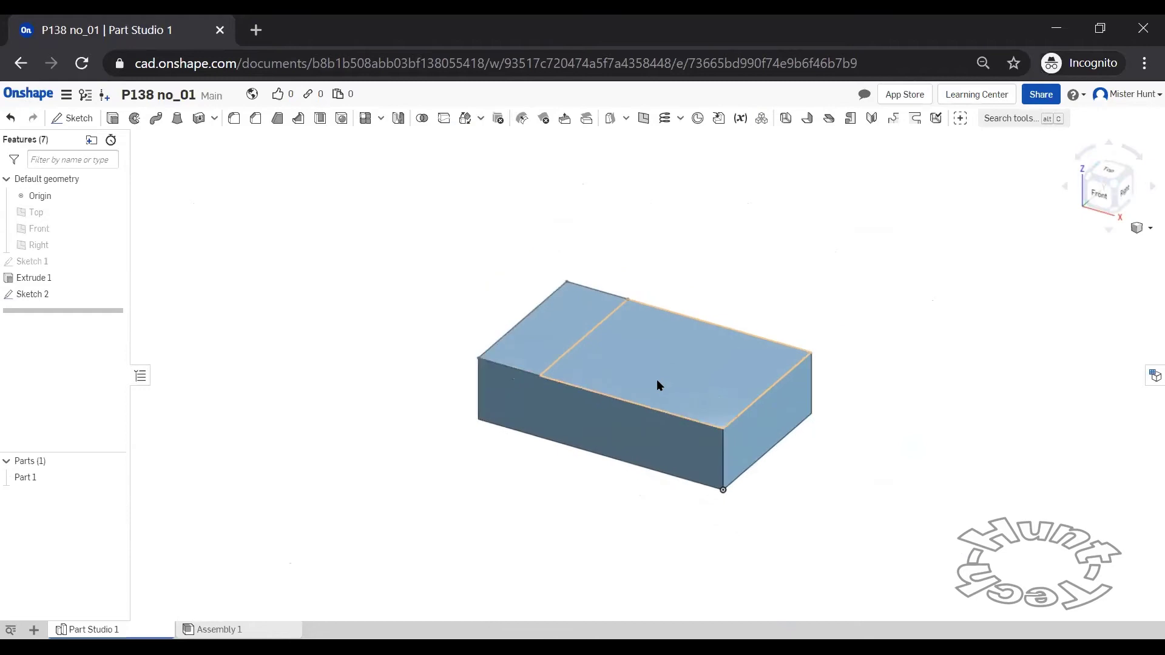
# Extrude the narrow 2 in strip 3 in upward to form the upright
pyautogui.click(113, 118)
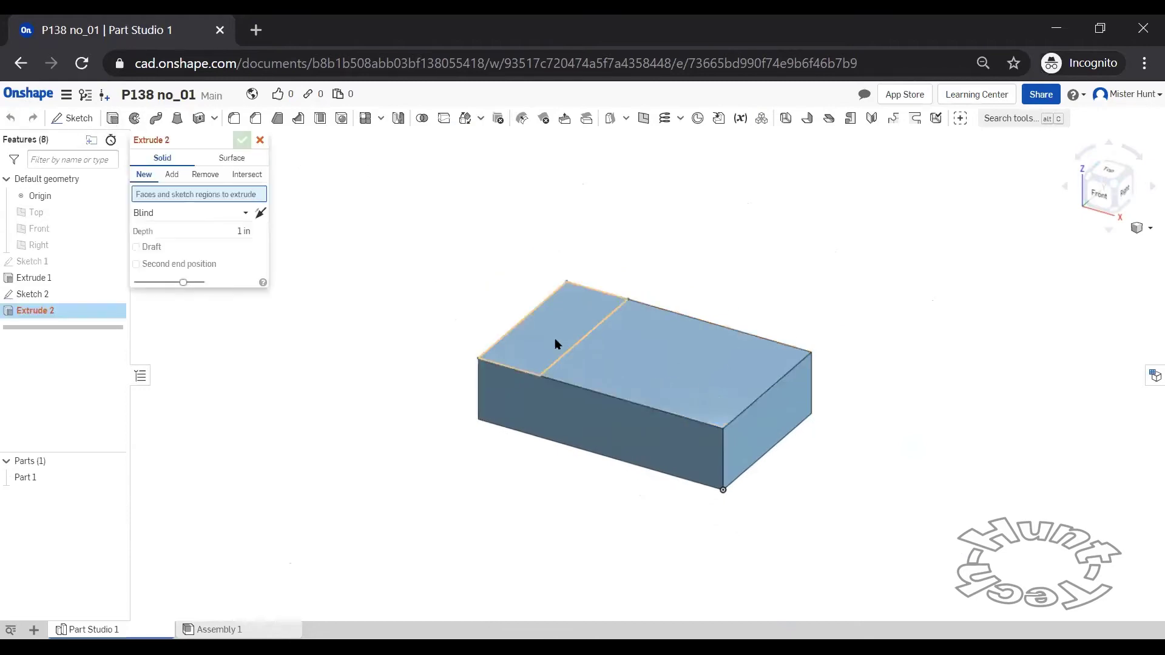
pyautogui.click(554, 340)
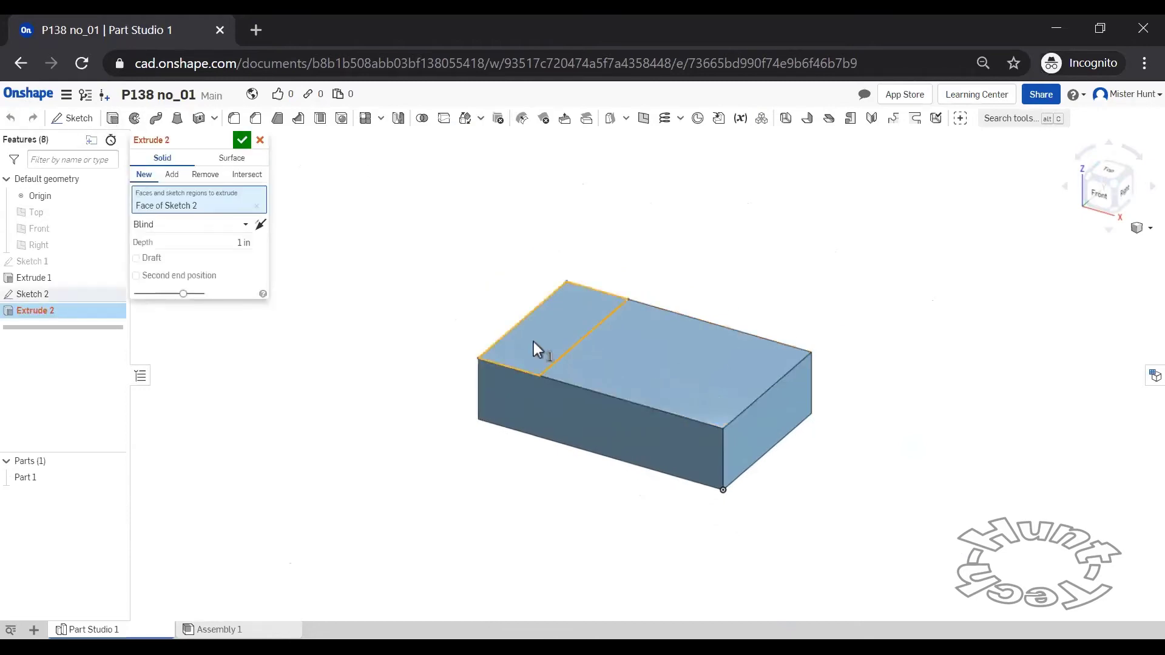
pyautogui.click(231, 239)
pyautogui.write('3')
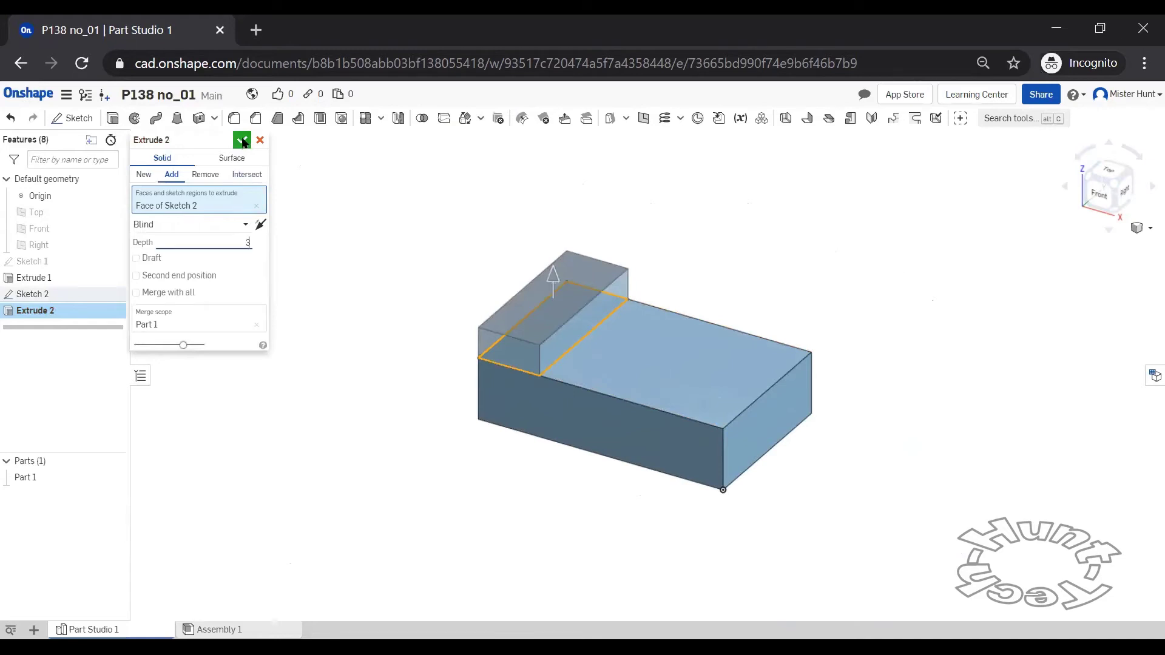
pyautogui.click(241, 140)
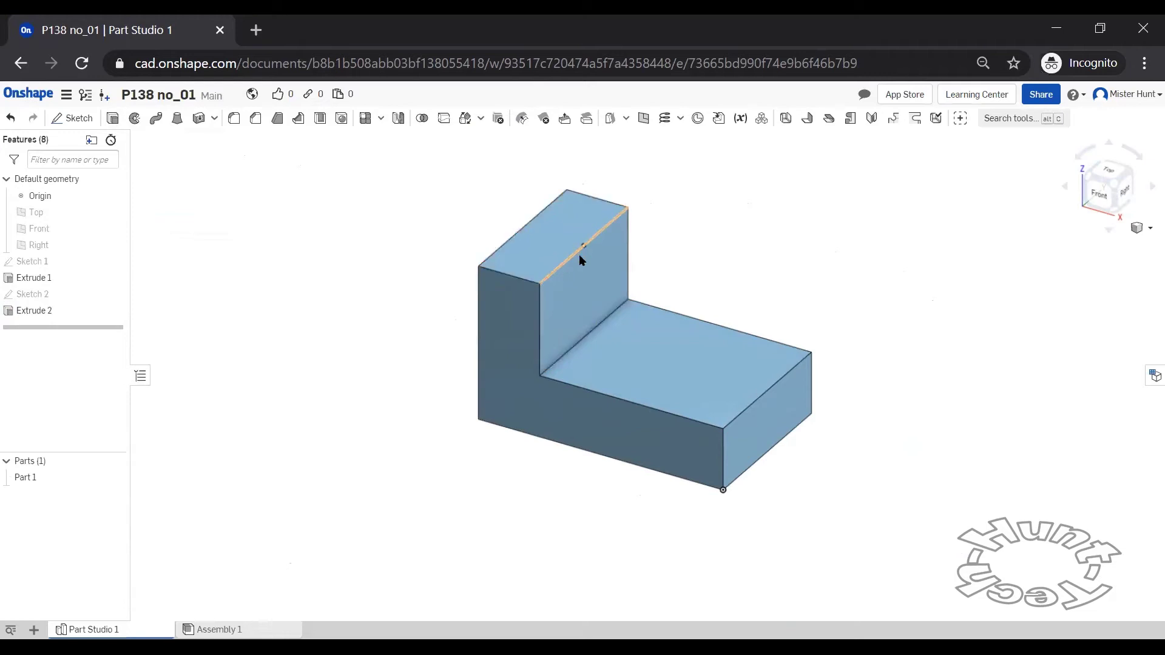
# Start an extrude on the upright's top face, then cancel it
pyautogui.click(112, 118)
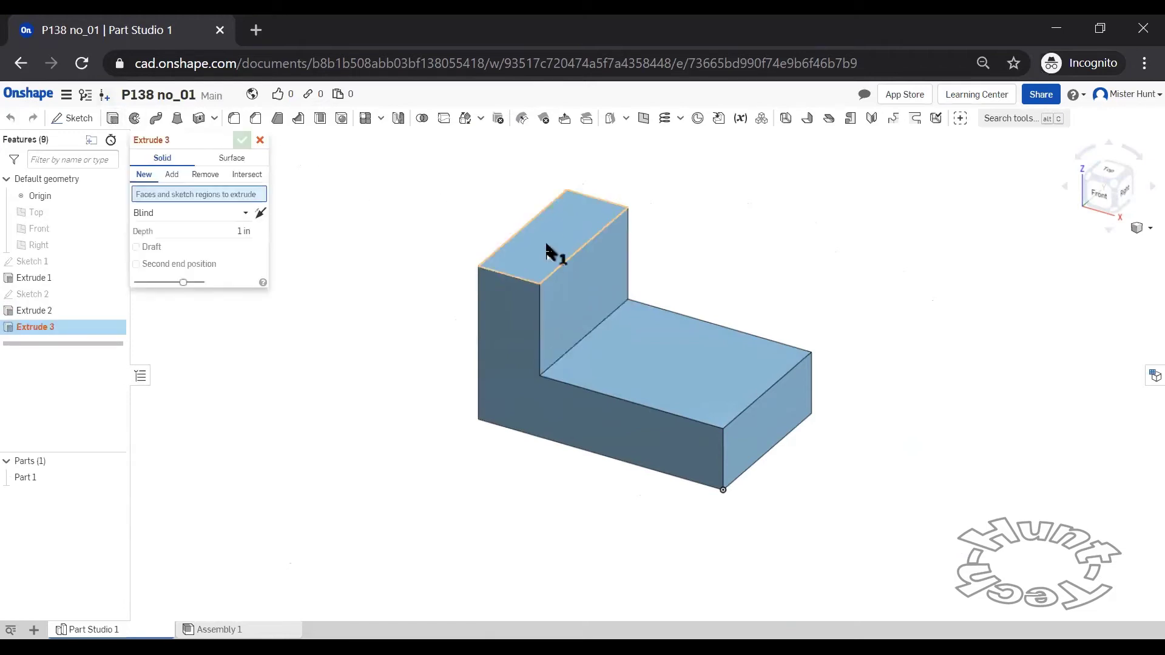
pyautogui.click(549, 249)
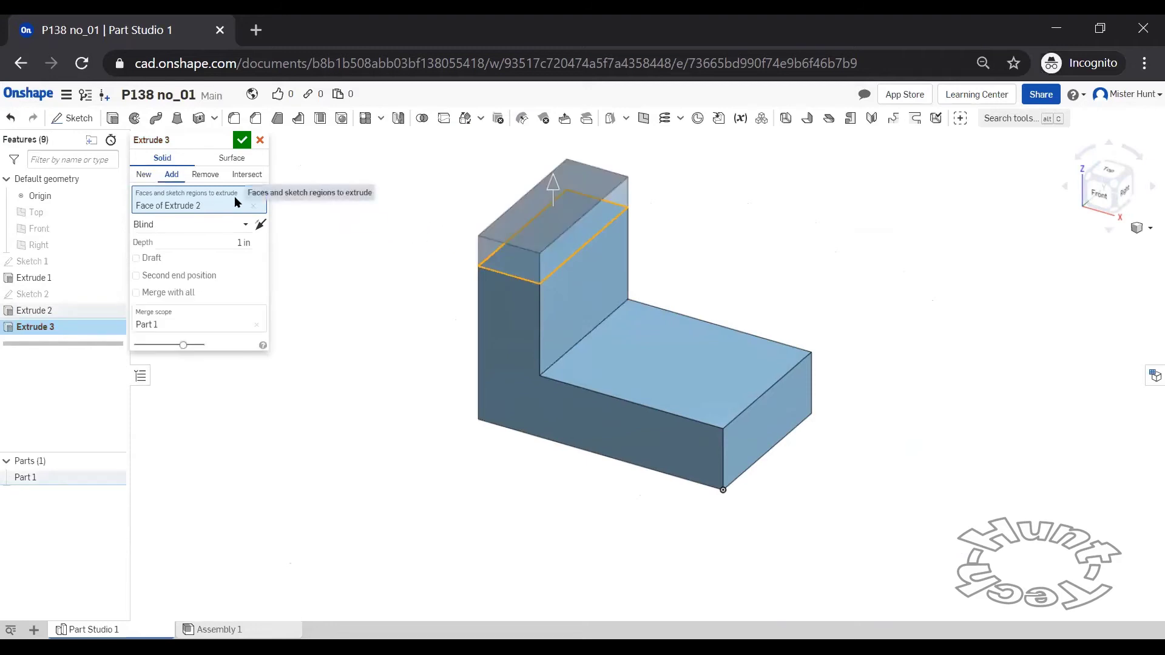
pyautogui.click(259, 141)
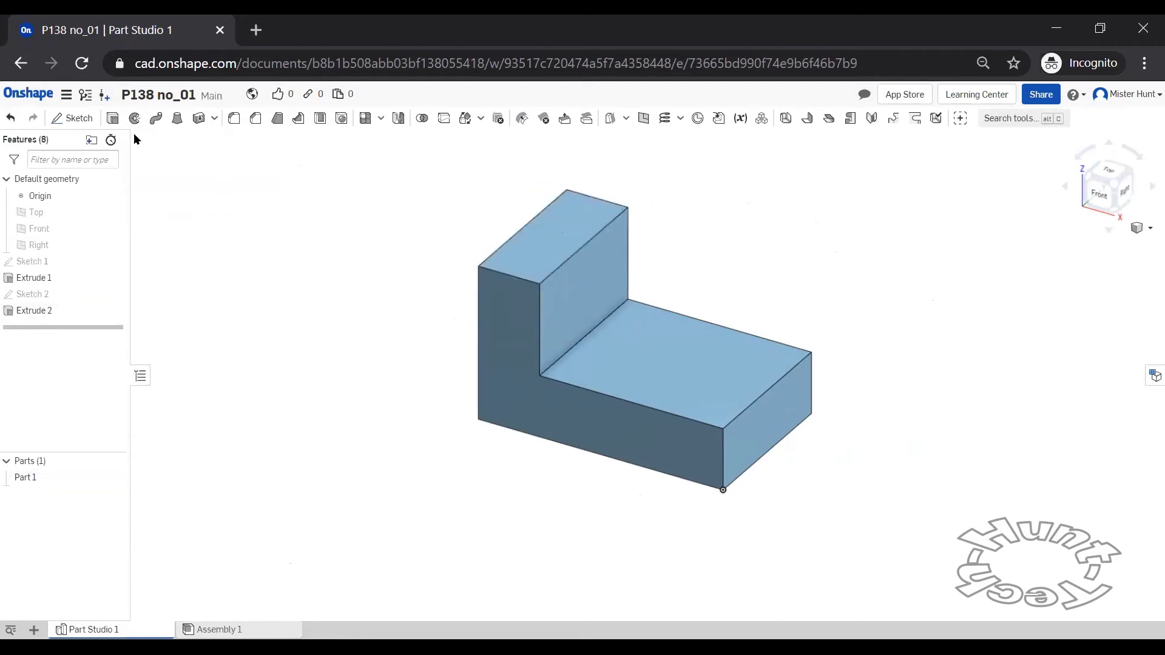
# Sketch a rectangle spanning the upright's top face from edge to edge
pyautogui.click(76, 118)
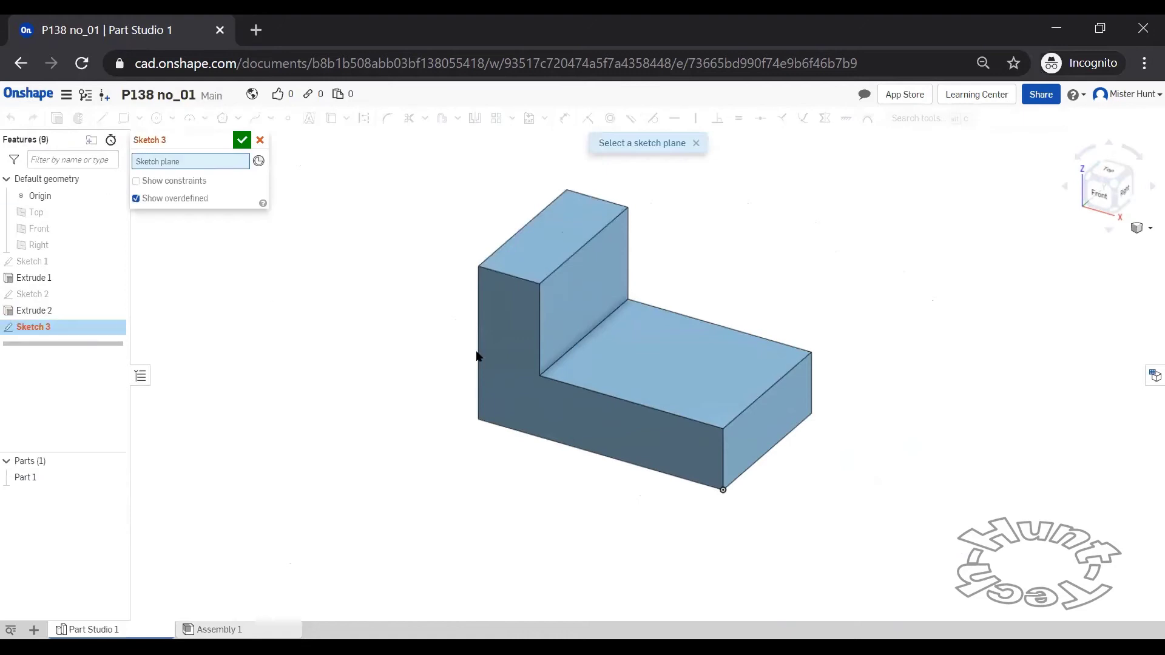
pyautogui.click(551, 263)
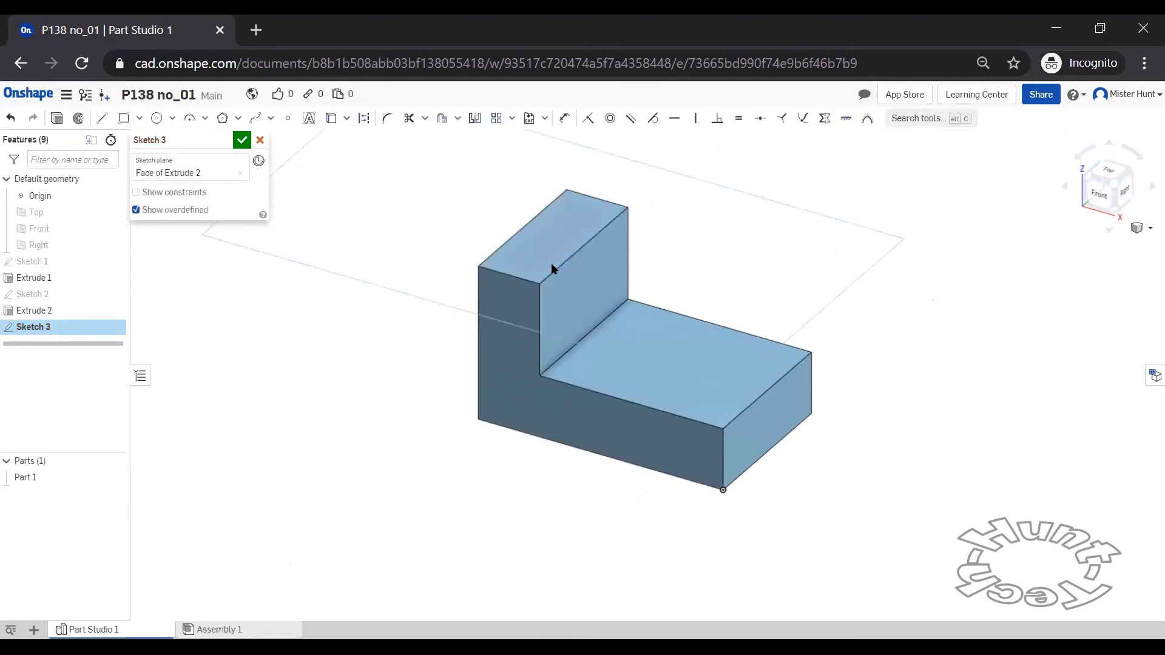
pyautogui.click(1104, 174)
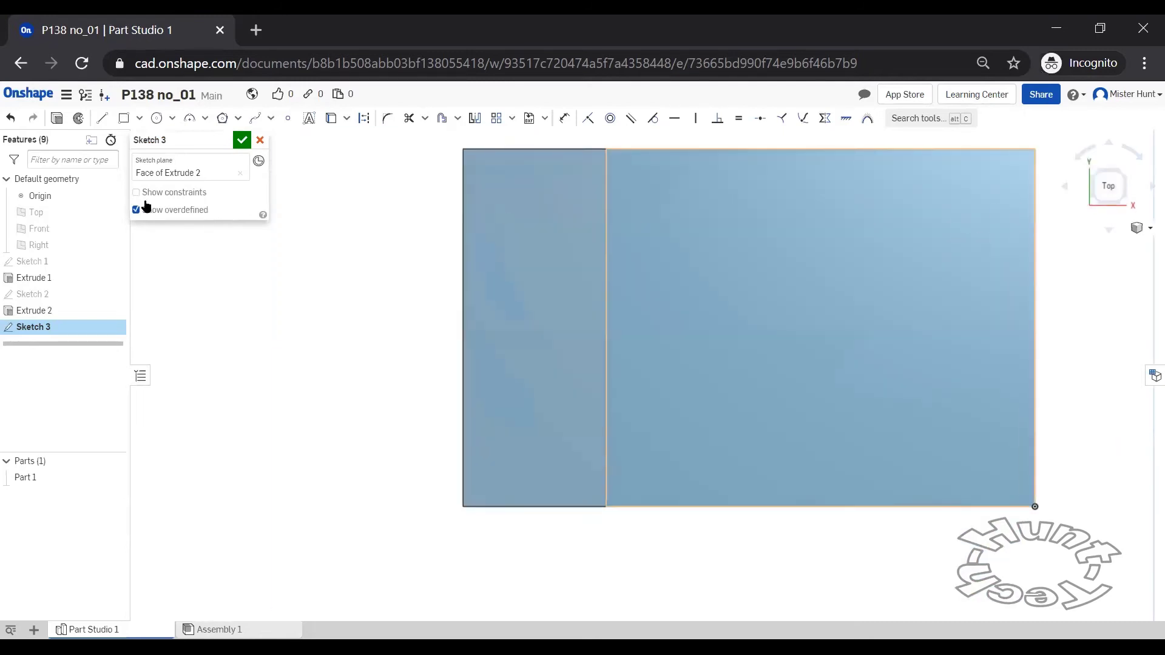
pyautogui.click(124, 117)
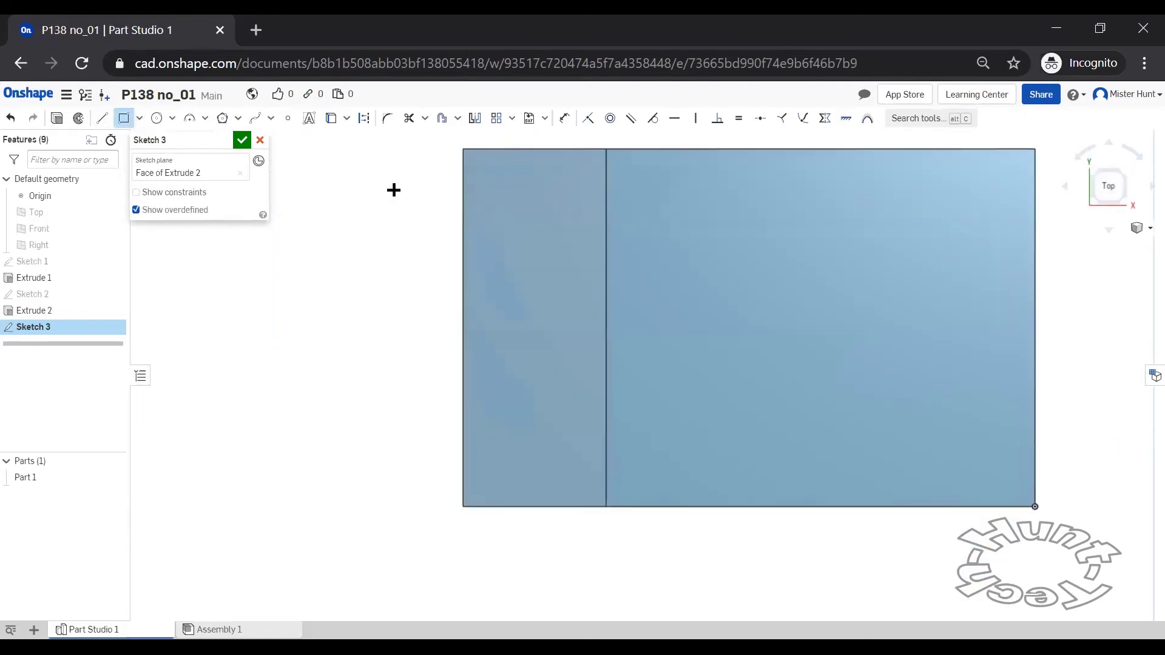
pyautogui.click(461, 192)
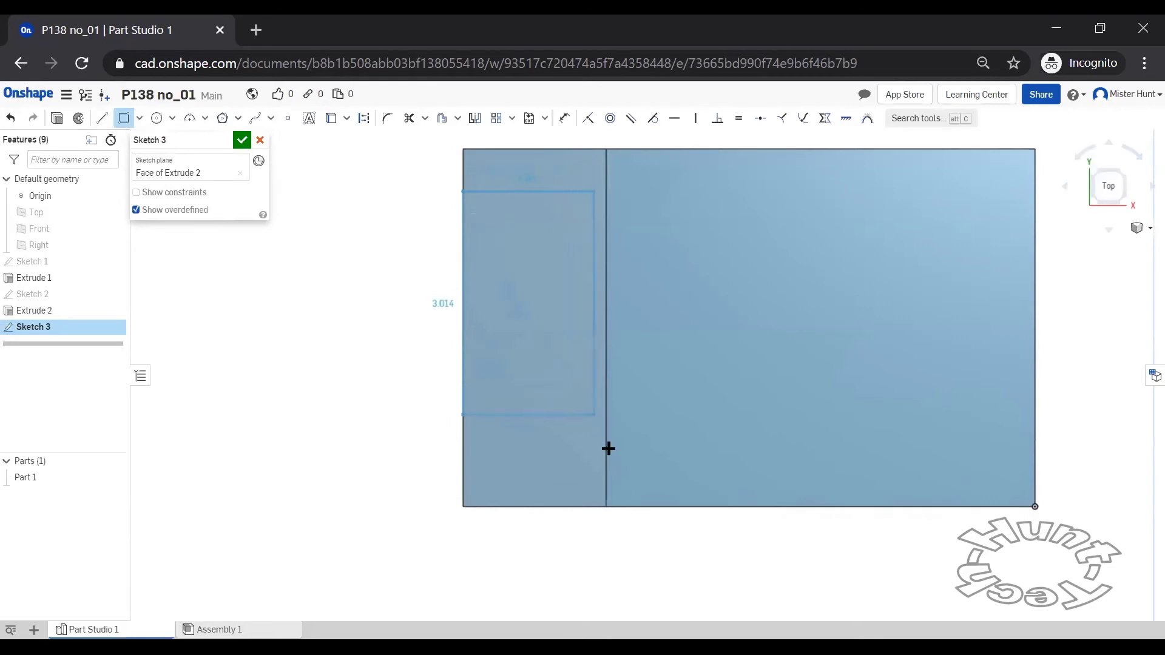
pyautogui.click(607, 453)
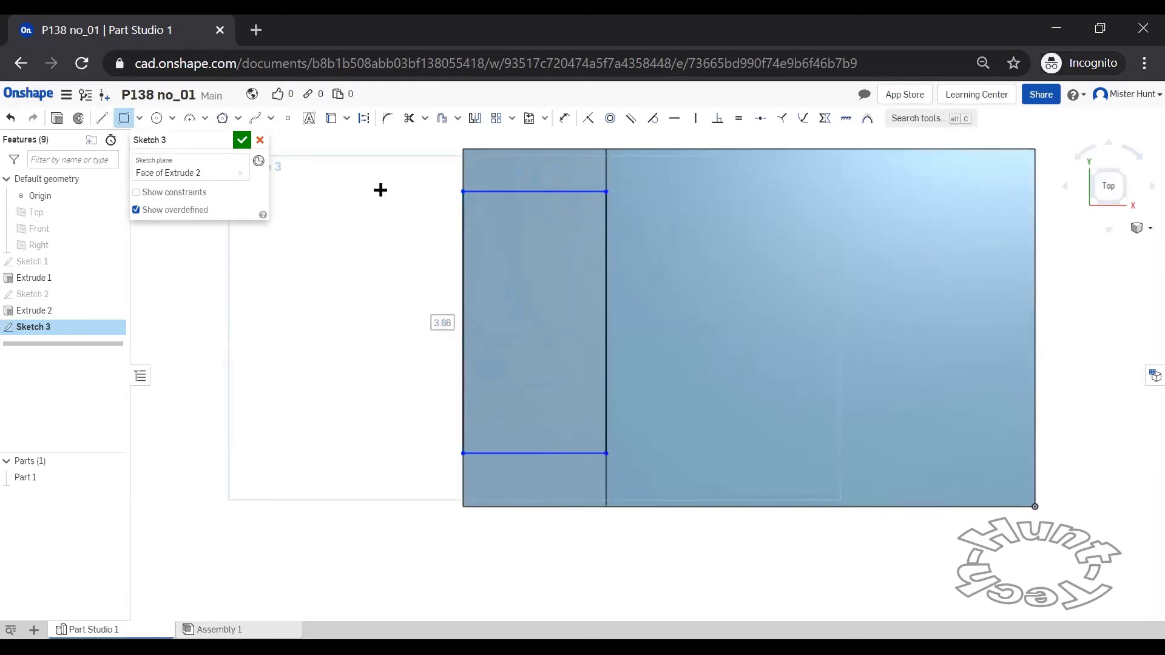
# Dimension the rectangle 1 in from the face's top edge and 3 in long
pyautogui.click(566, 119)
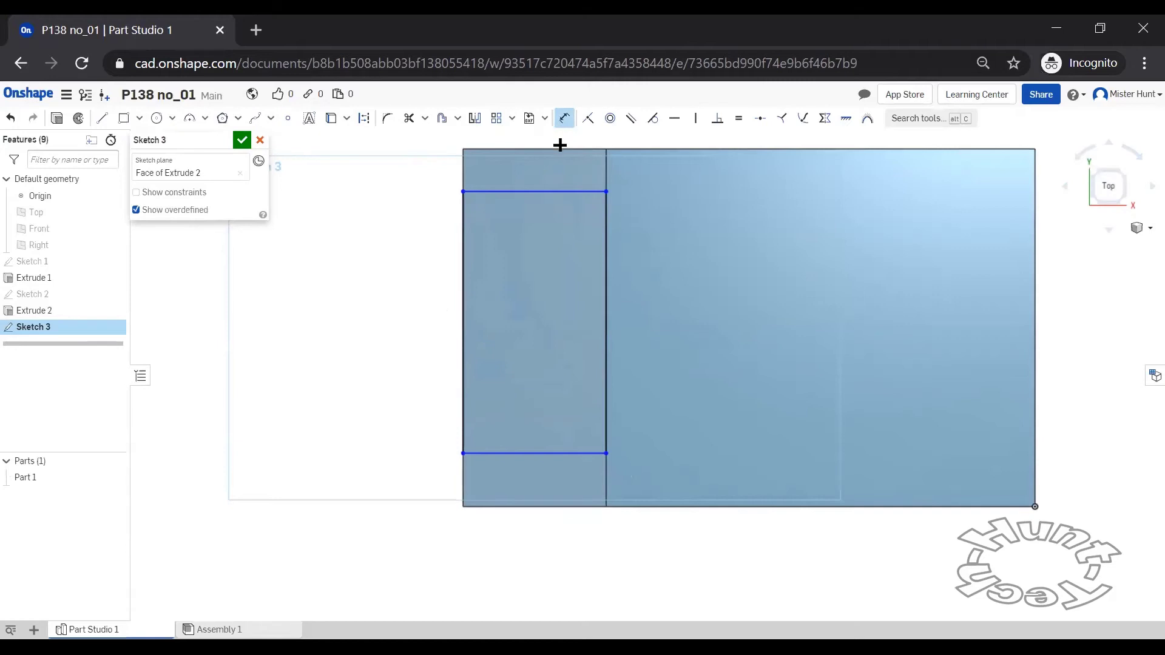
pyautogui.click(550, 191)
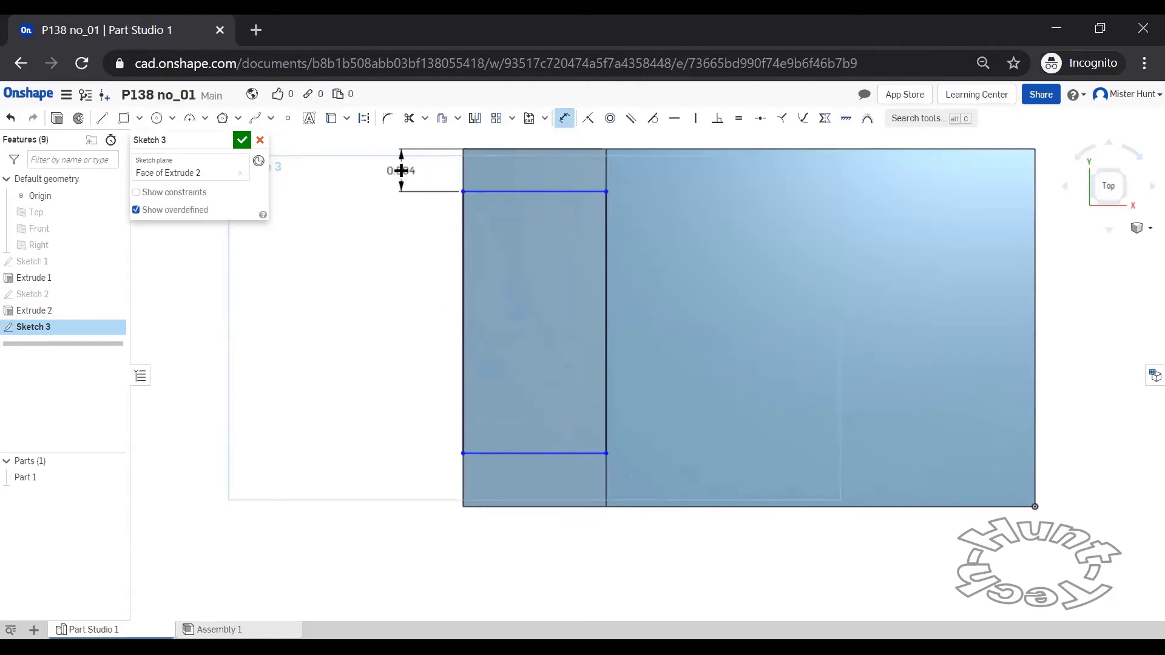
pyautogui.click(401, 171)
pyautogui.write('1')
pyautogui.press('Return')
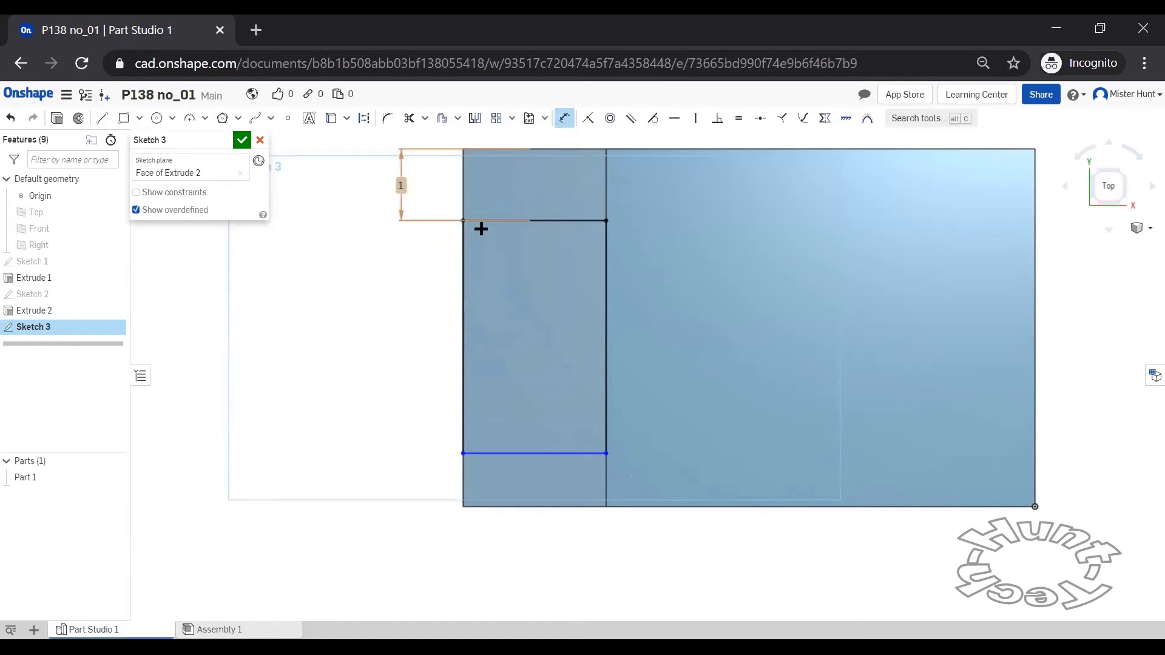
pyautogui.click(494, 221)
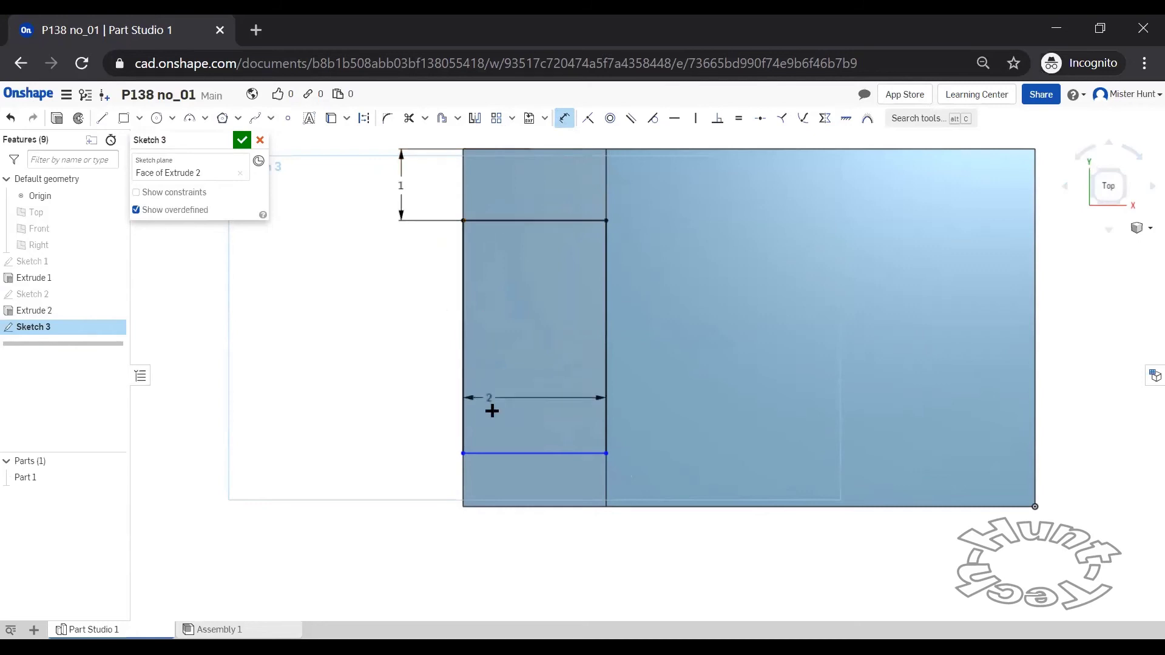
pyautogui.click(504, 454)
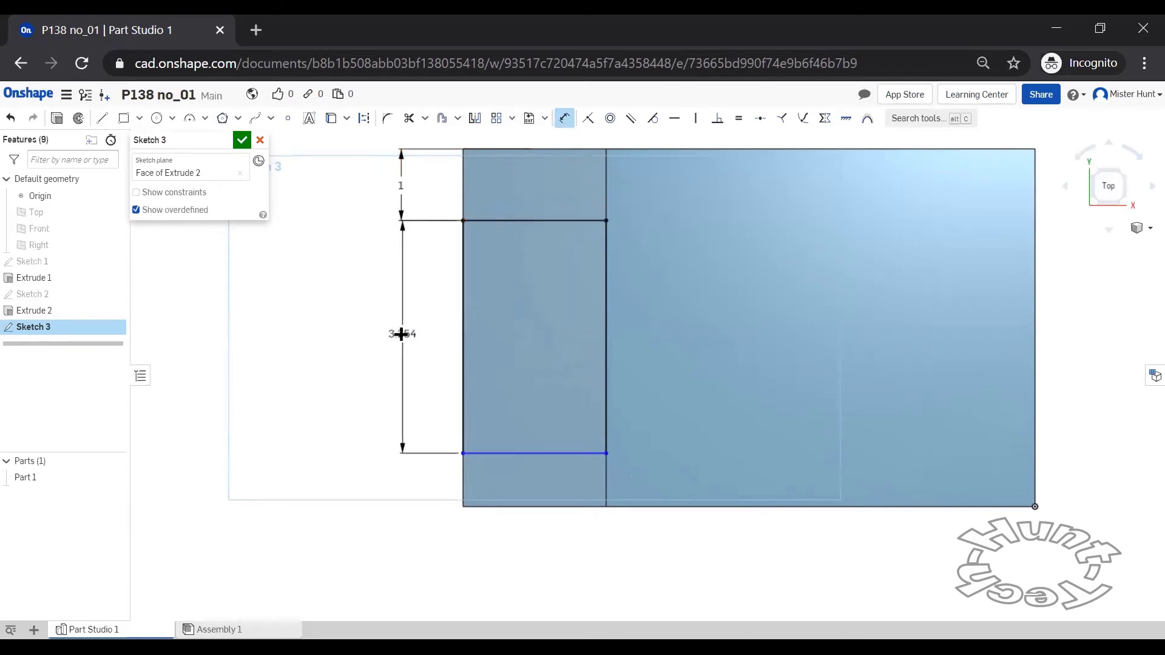
pyautogui.click(400, 333)
pyautogui.press('Return')
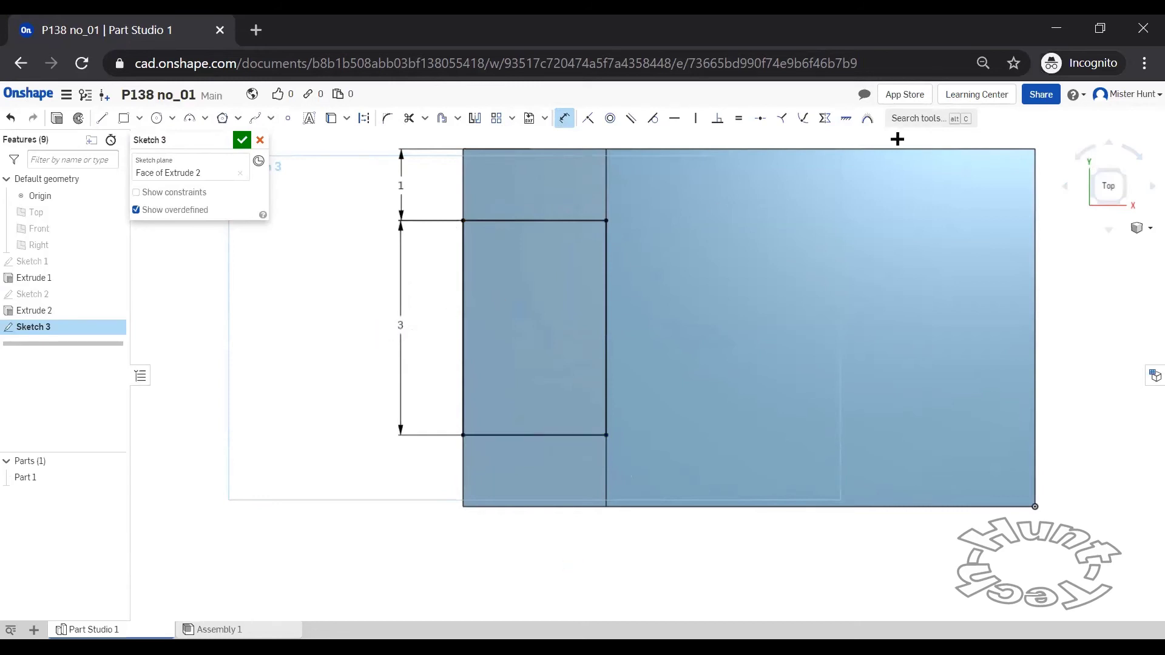
# Cut Sketch 3's rectangle 1 in into the upright with a Remove extrude
pyautogui.click(243, 143)
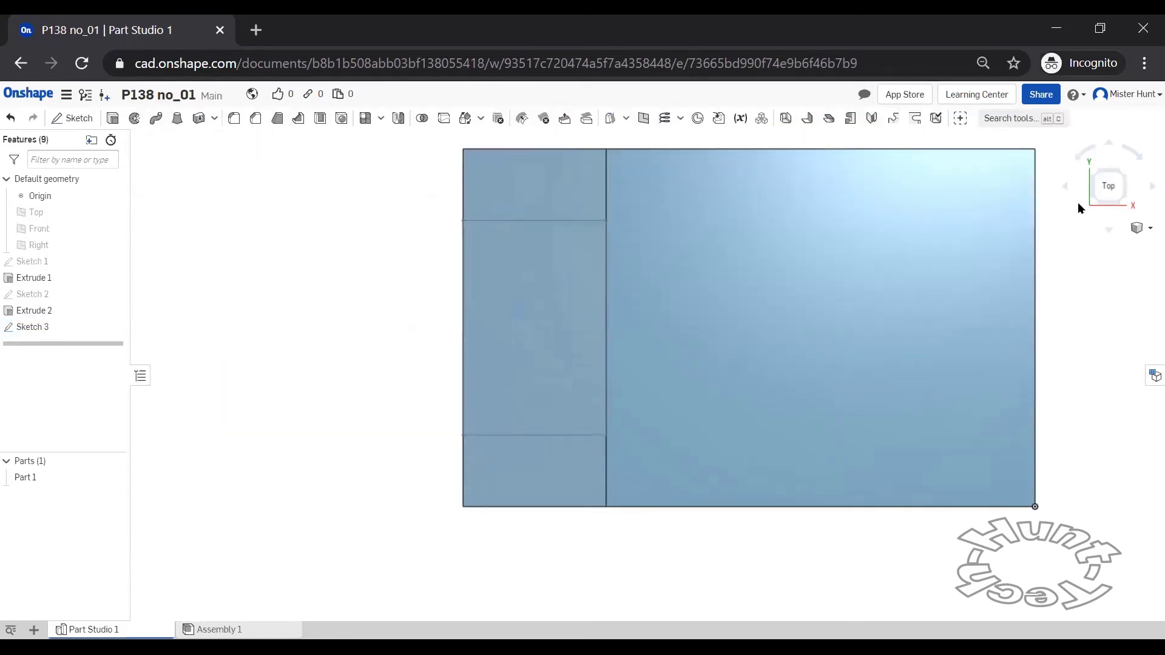
pyautogui.click(1121, 170)
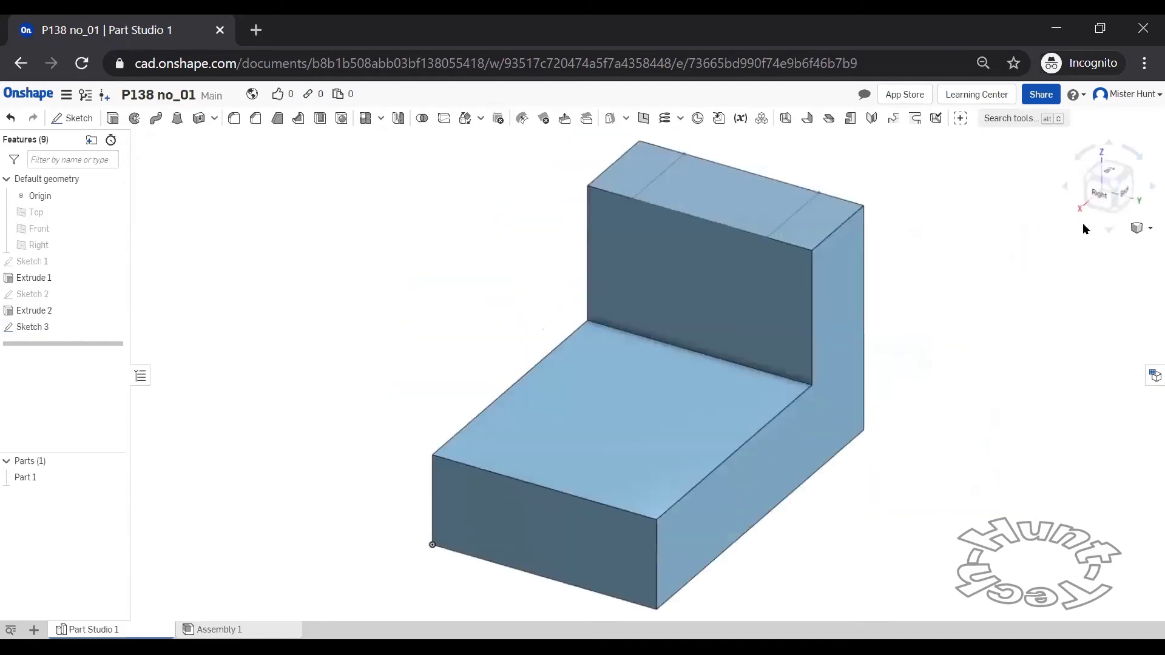
pyautogui.click(1087, 186)
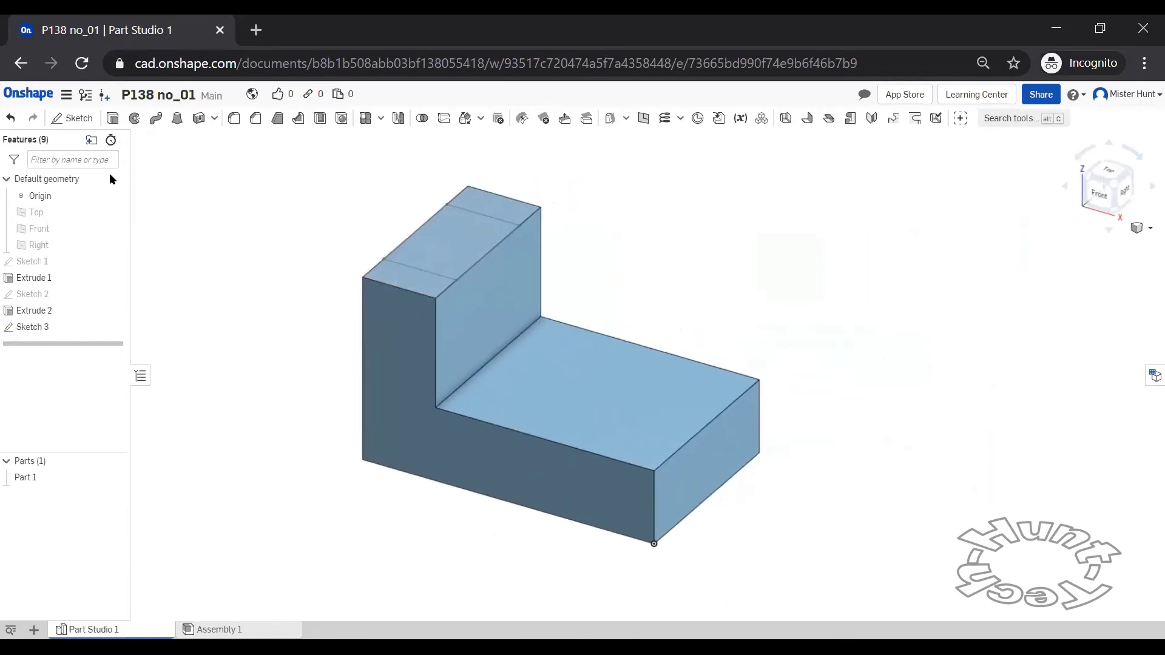
pyautogui.click(112, 118)
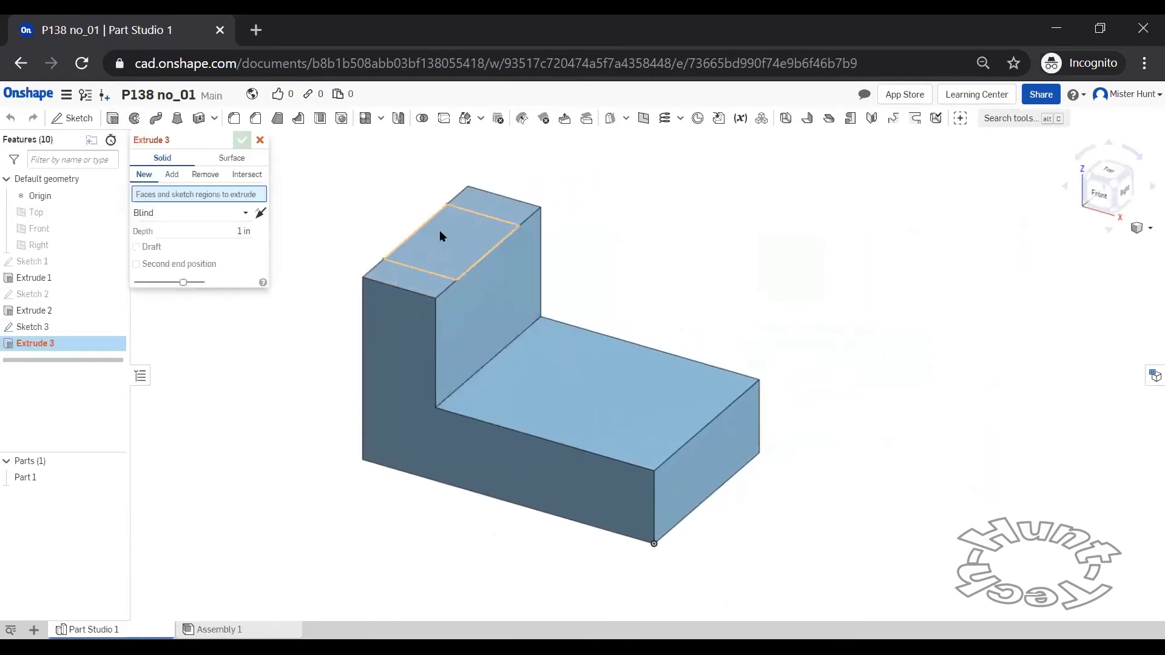
pyautogui.click(441, 233)
pyautogui.click(206, 175)
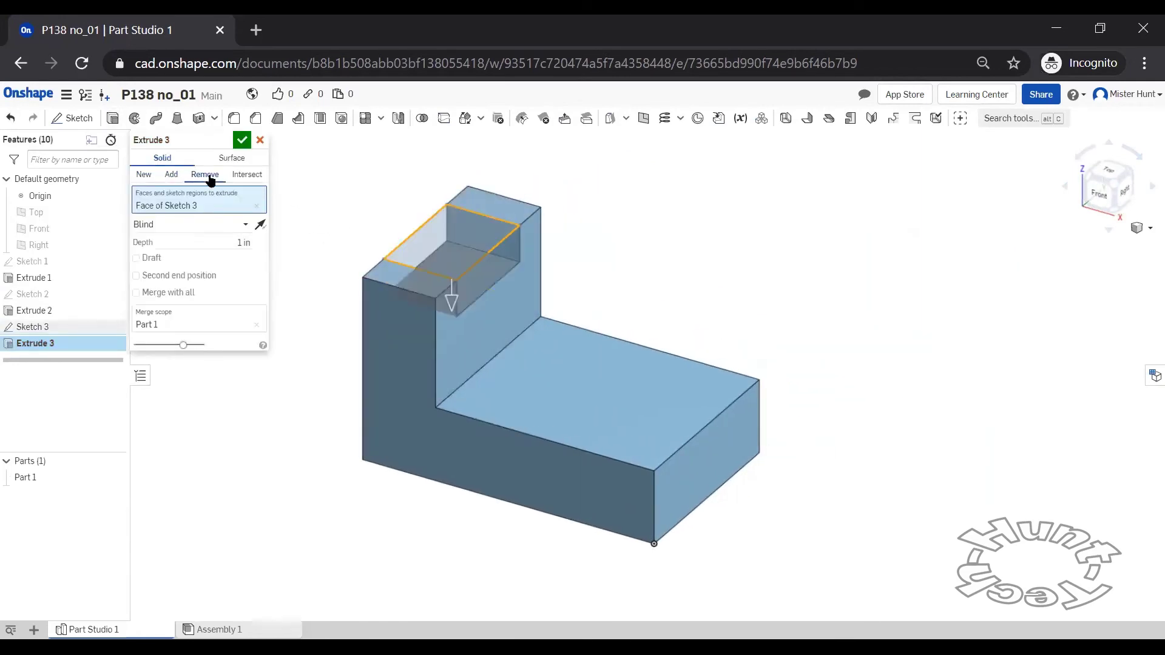
pyautogui.click(241, 141)
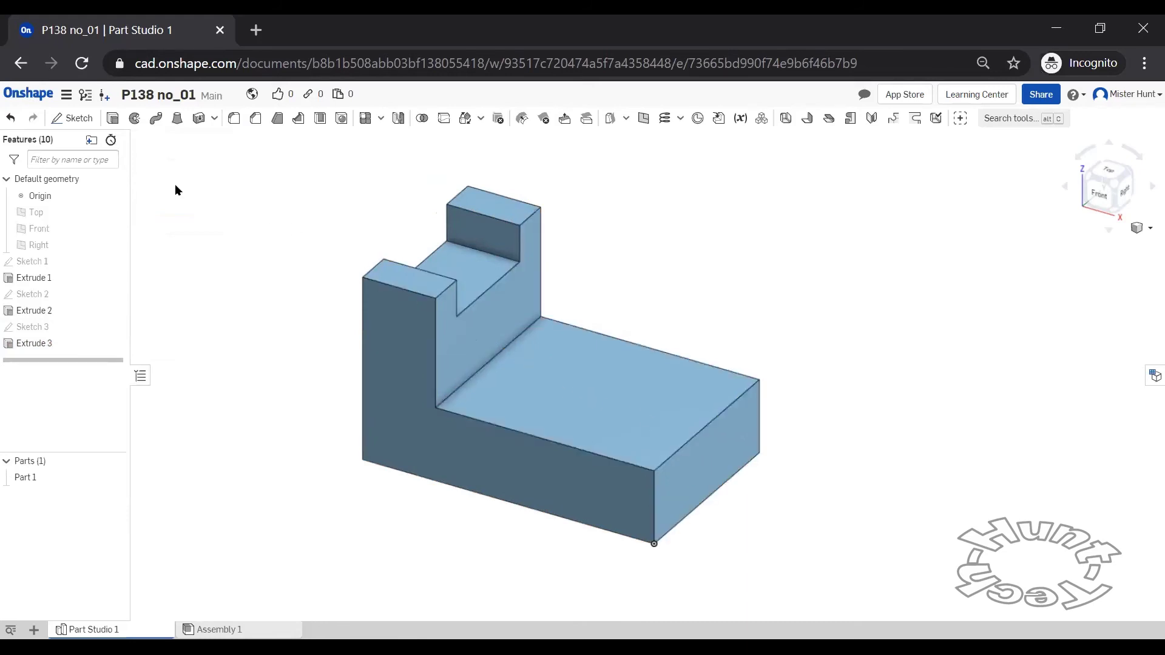
# Draw a corner rectangle against the right edge in a new sketch on the base's top face
pyautogui.click(71, 117)
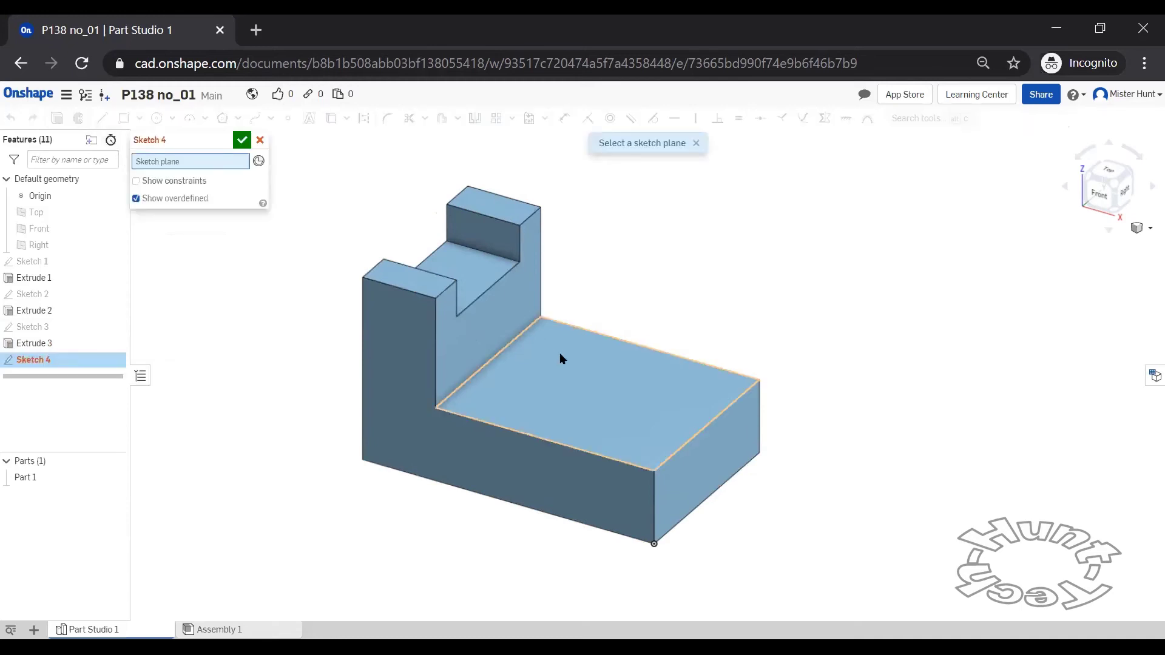
pyautogui.click(591, 414)
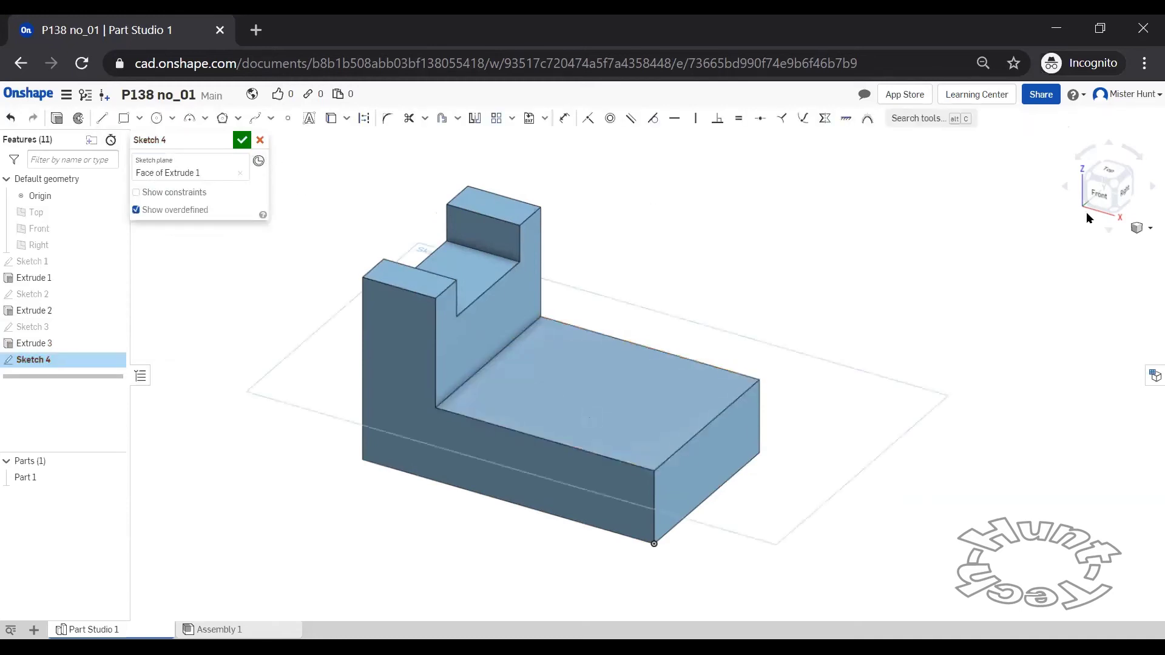
pyautogui.click(1108, 171)
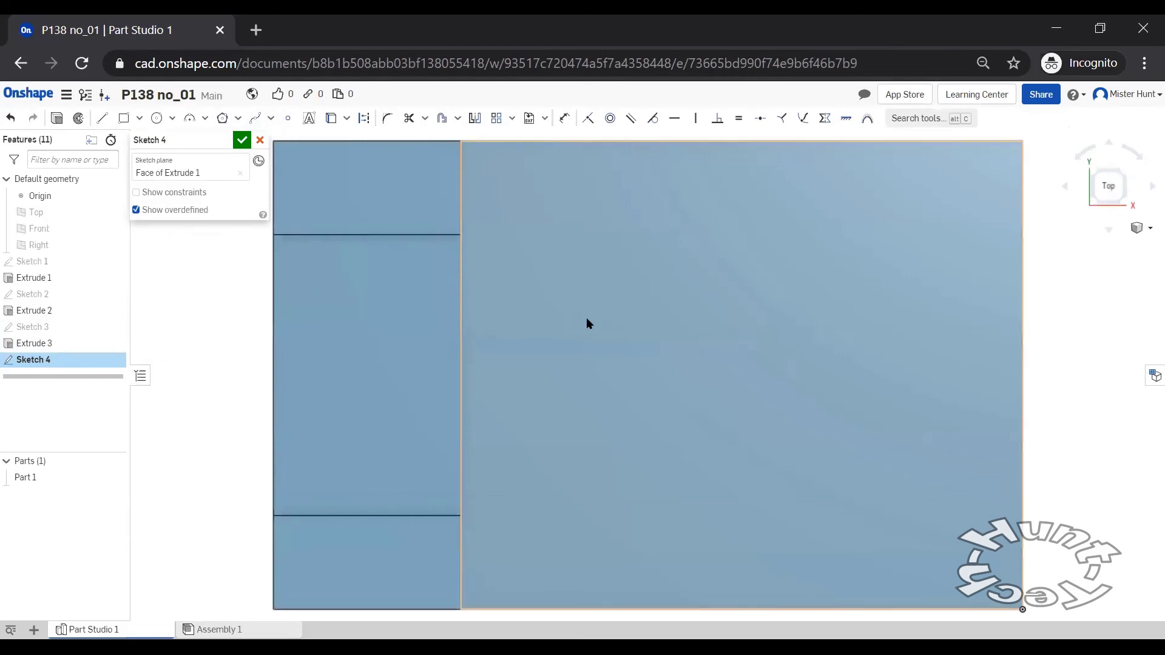
pyautogui.scroll(-2, 587, 319)
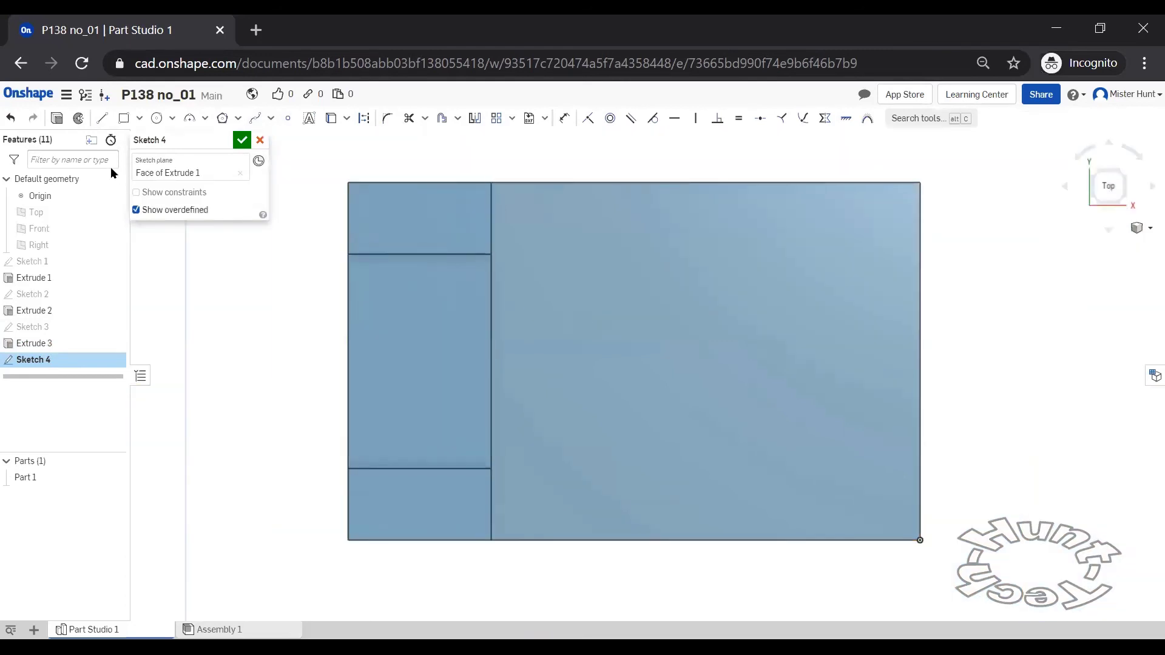
pyautogui.click(123, 118)
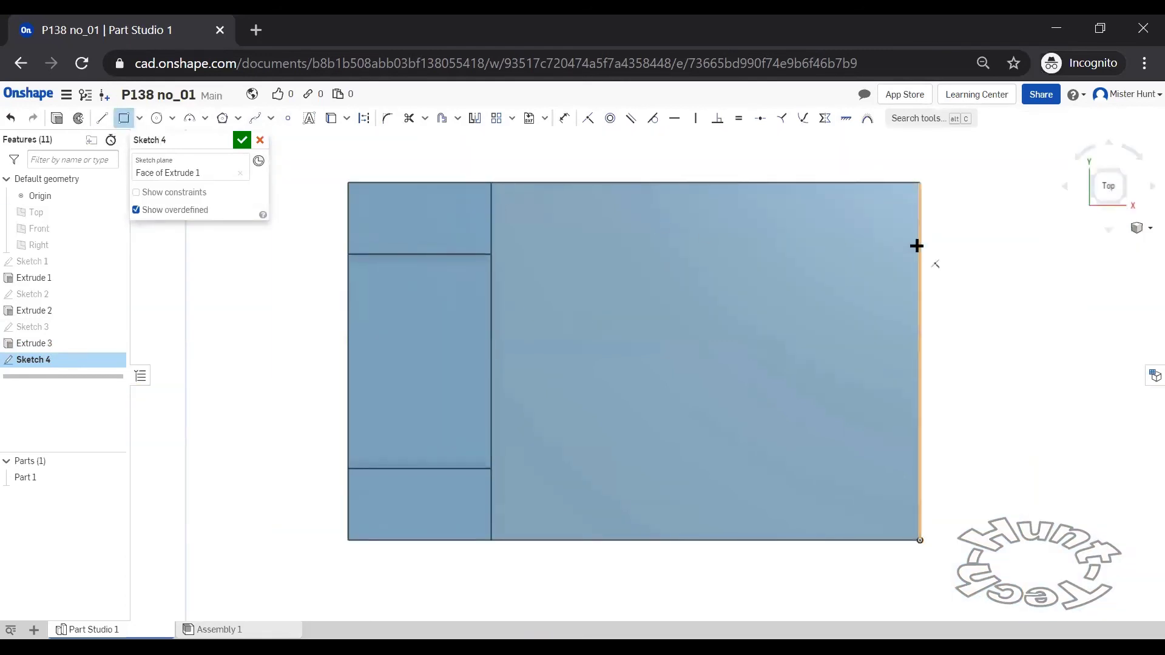
pyautogui.click(916, 245)
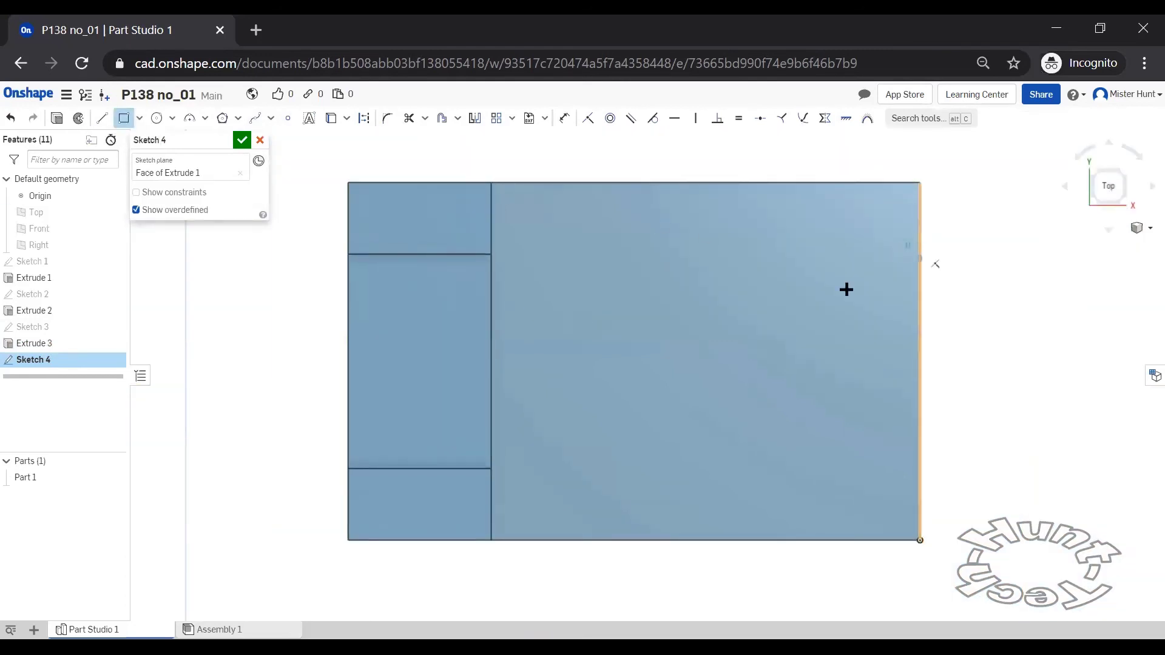
pyautogui.click(633, 412)
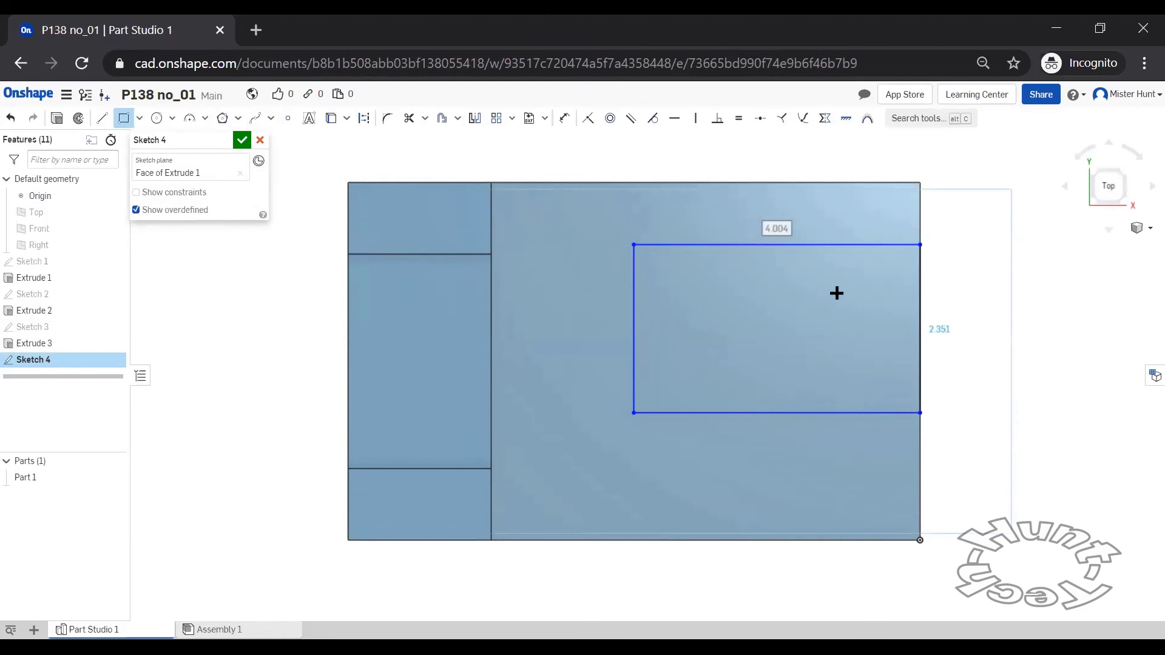
# Dimension the rectangle 1.5 in from the base's top edge and 2 in tall
pyautogui.click(564, 118)
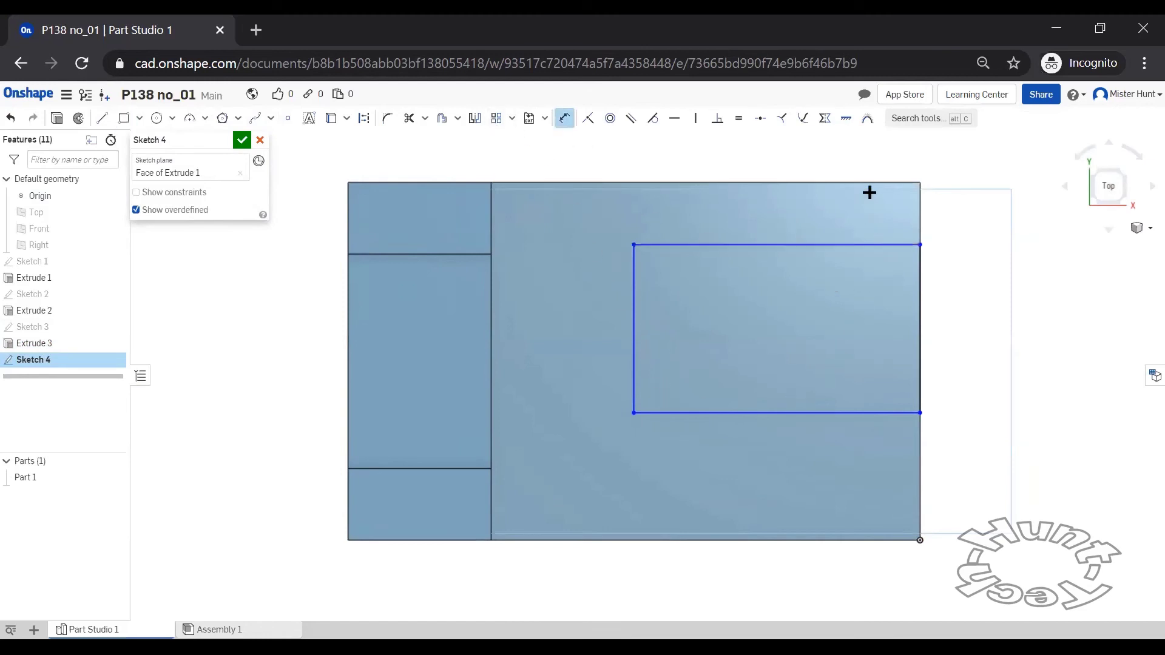
pyautogui.click(863, 244)
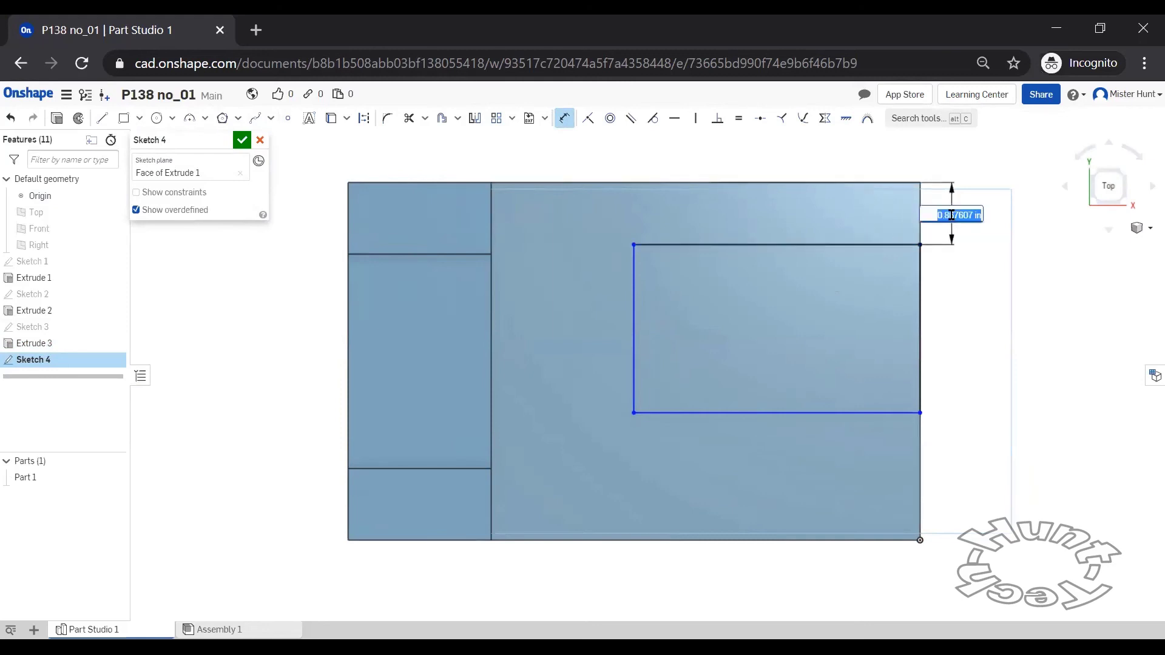
pyautogui.write('1.5')
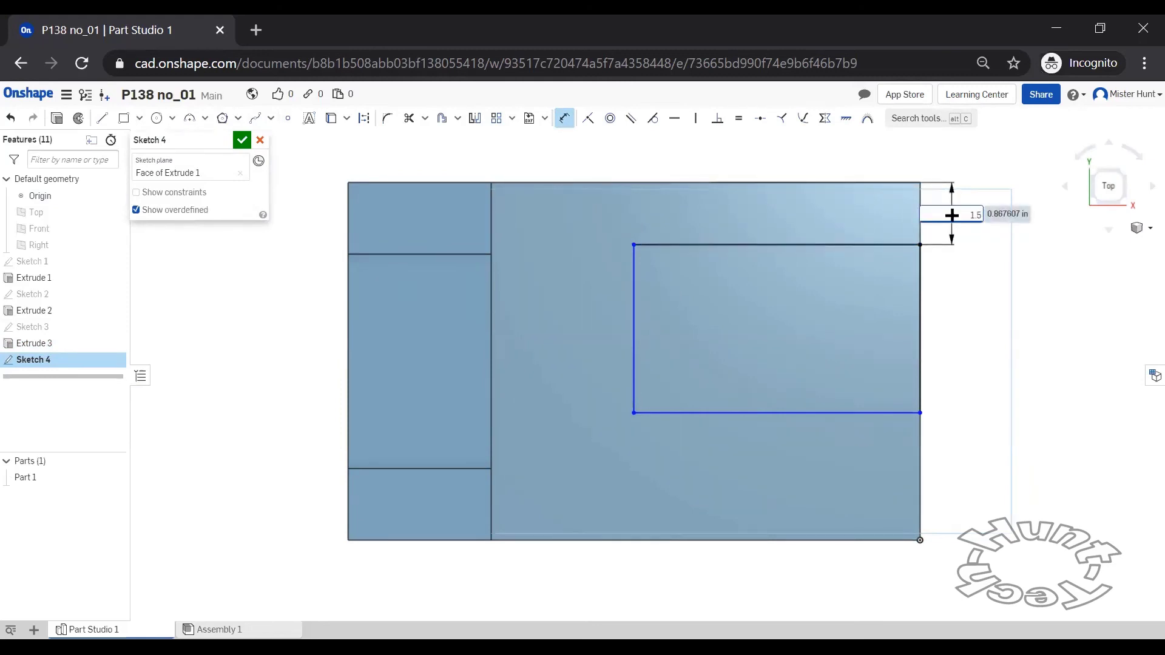
pyautogui.press('Return')
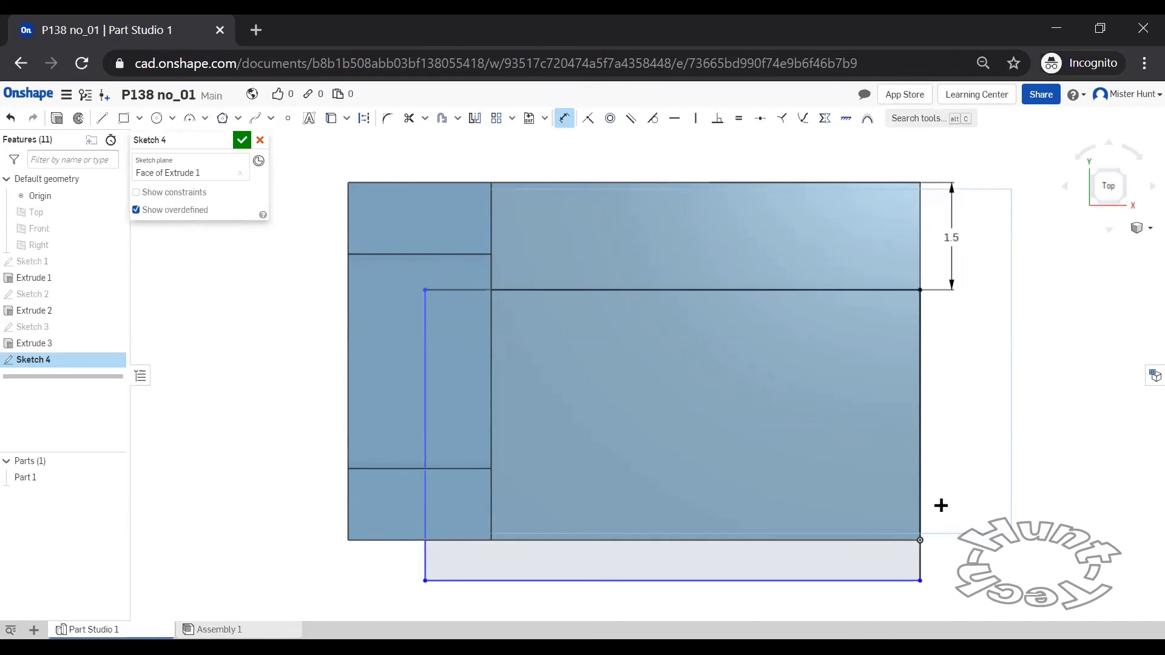
pyautogui.click(809, 290)
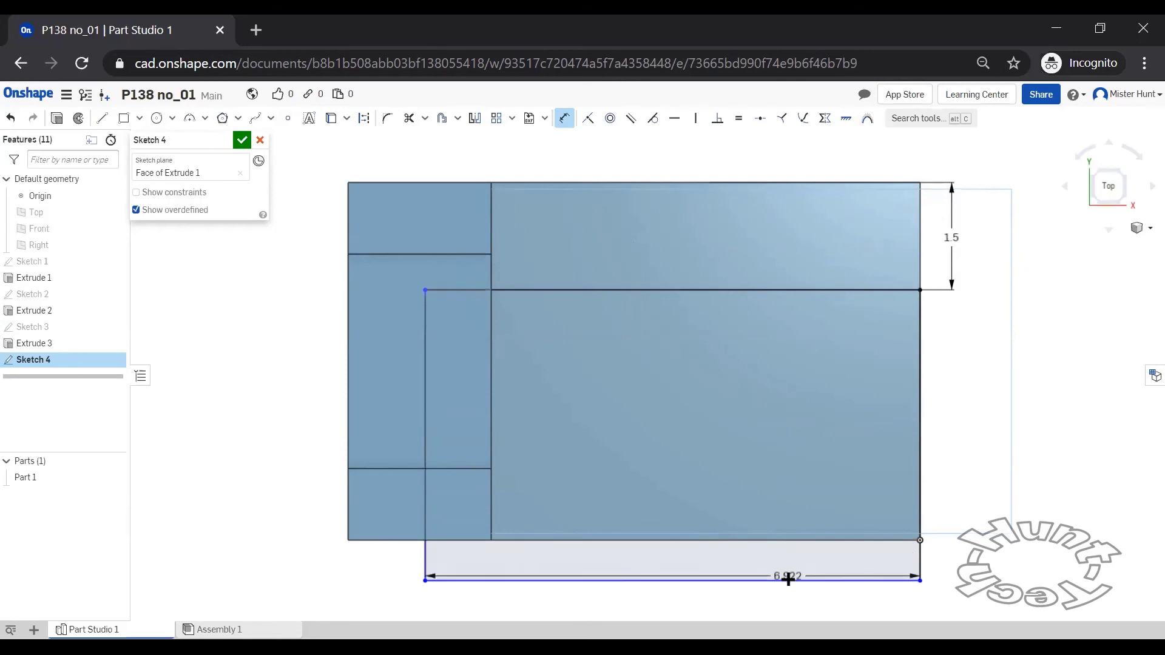
pyautogui.click(787, 580)
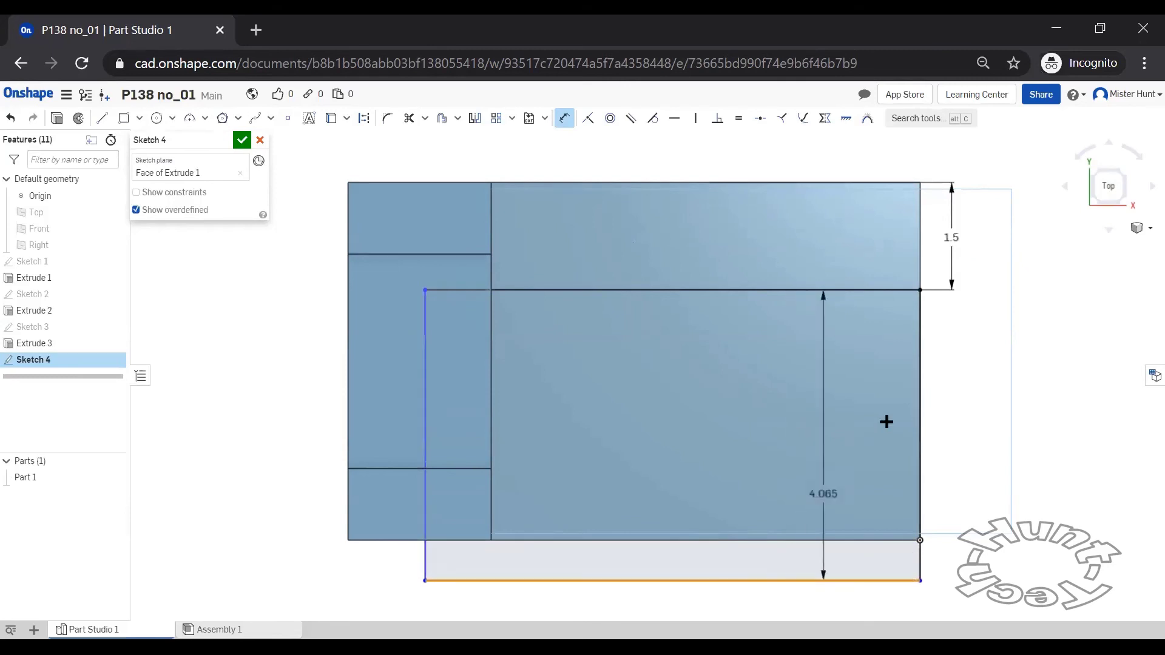
pyautogui.click(949, 380)
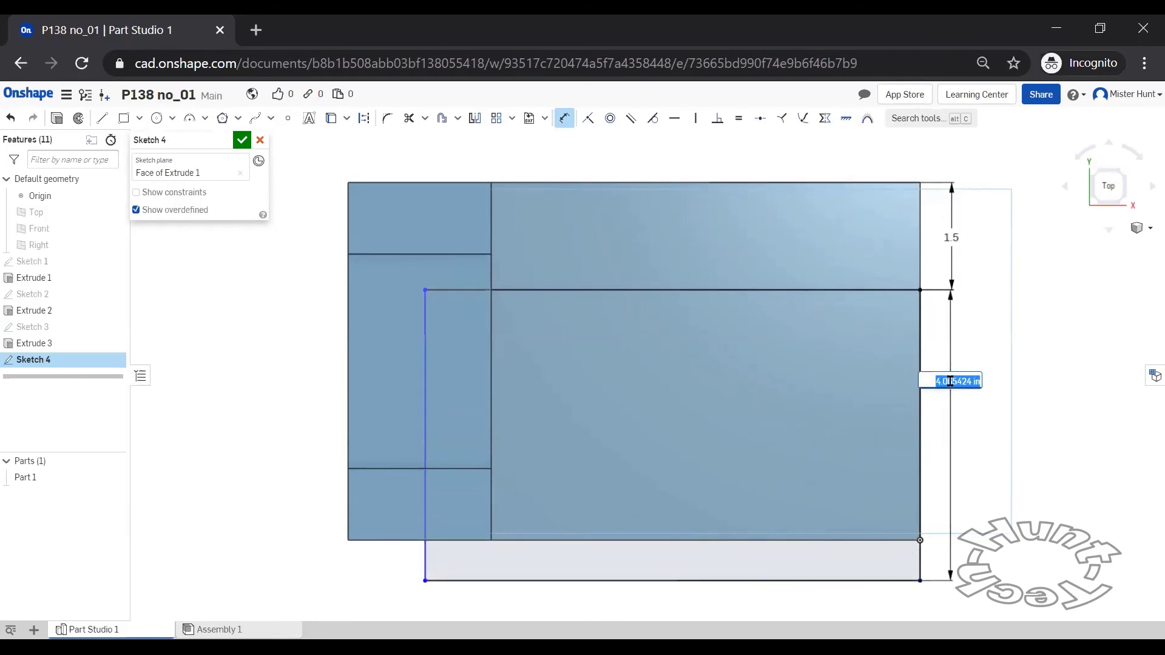
pyautogui.write('2')
pyautogui.press('Return')
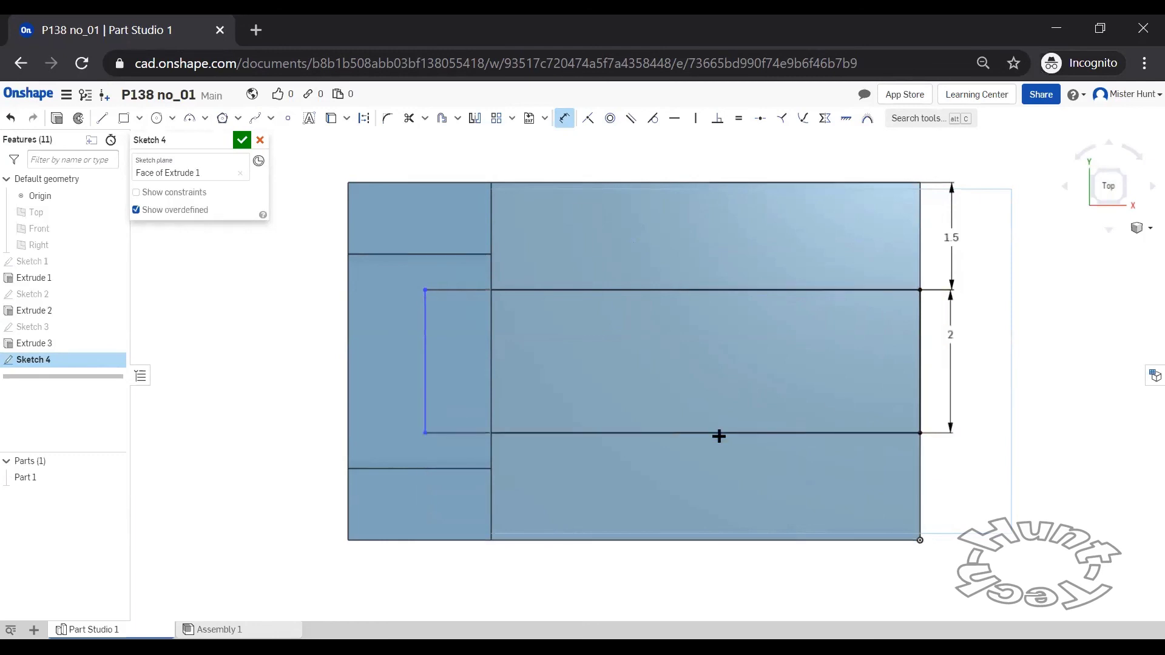
# Set the rectangle's width to 4 in
pyautogui.click(432, 365)
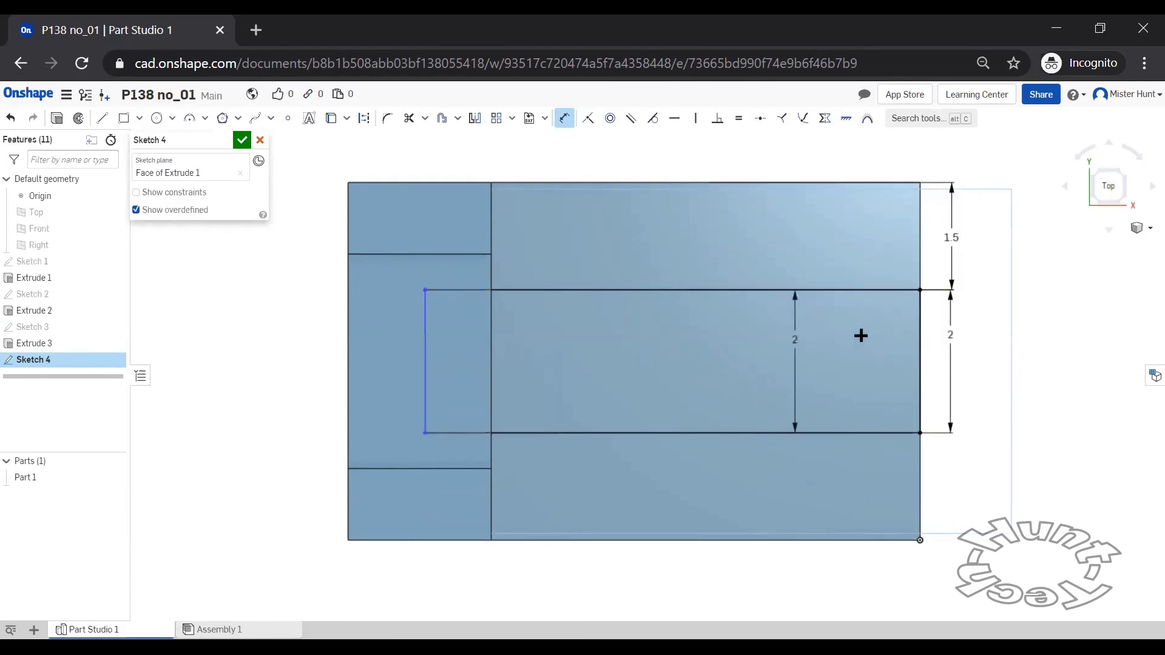
pyautogui.click(918, 335)
pyautogui.click(839, 362)
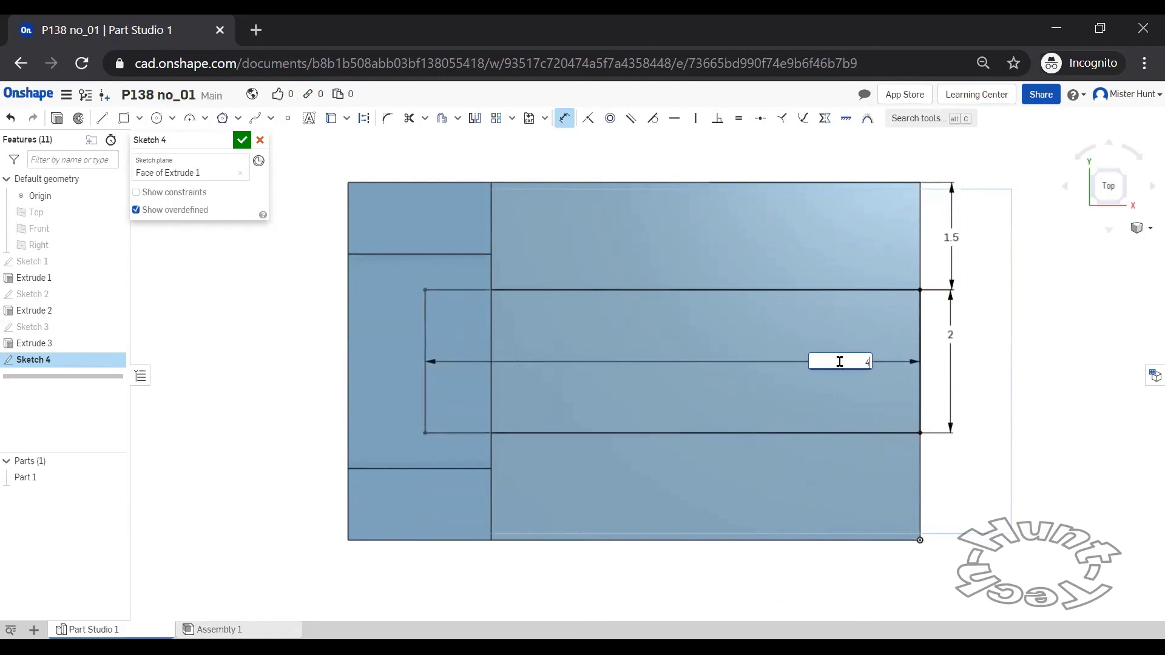
pyautogui.write('4')
pyautogui.press('Return')
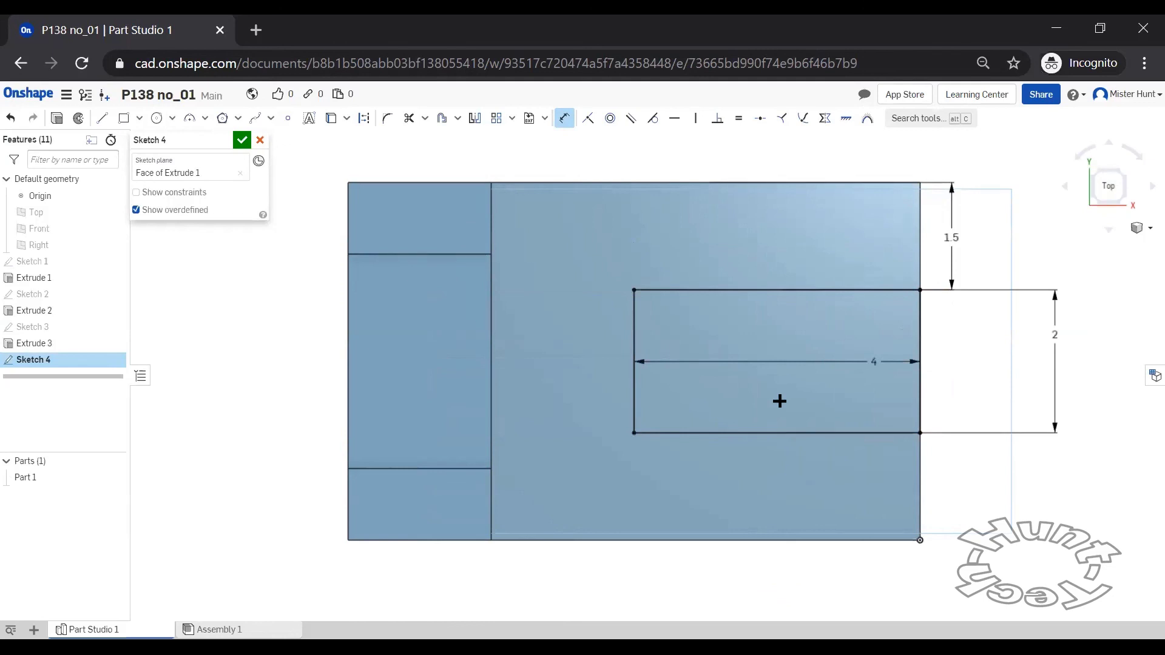
pyautogui.click(1093, 173)
# Return to a front-right isometric 3D view and finish Sketch 4
pyautogui.click(1095, 176)
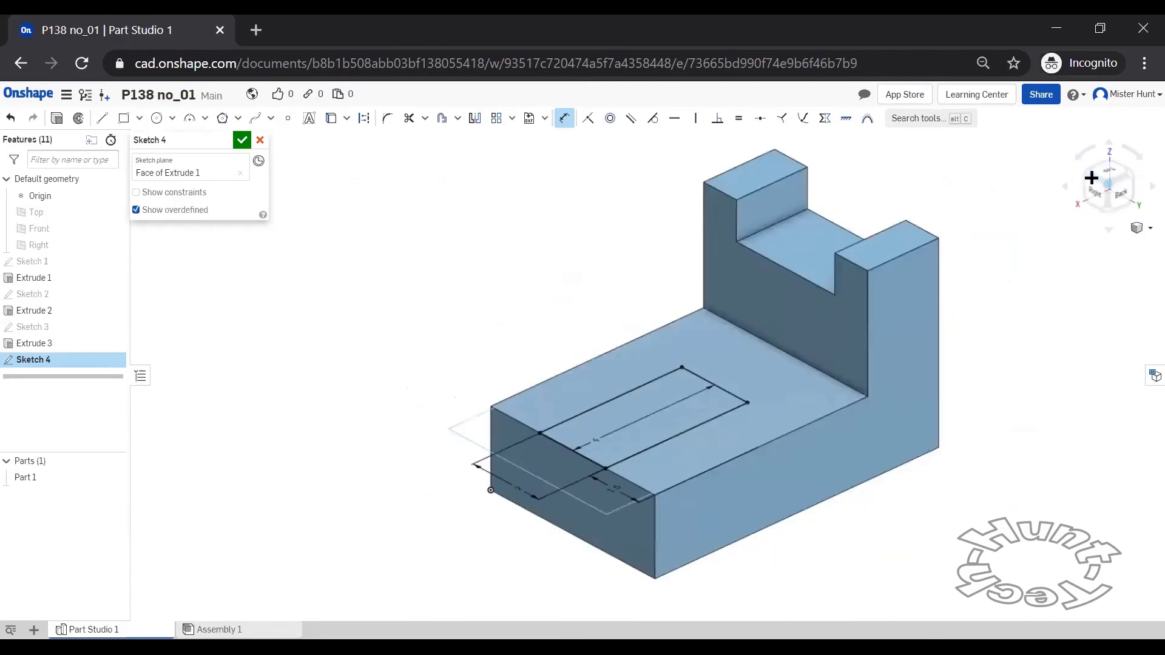
pyautogui.click(1090, 178)
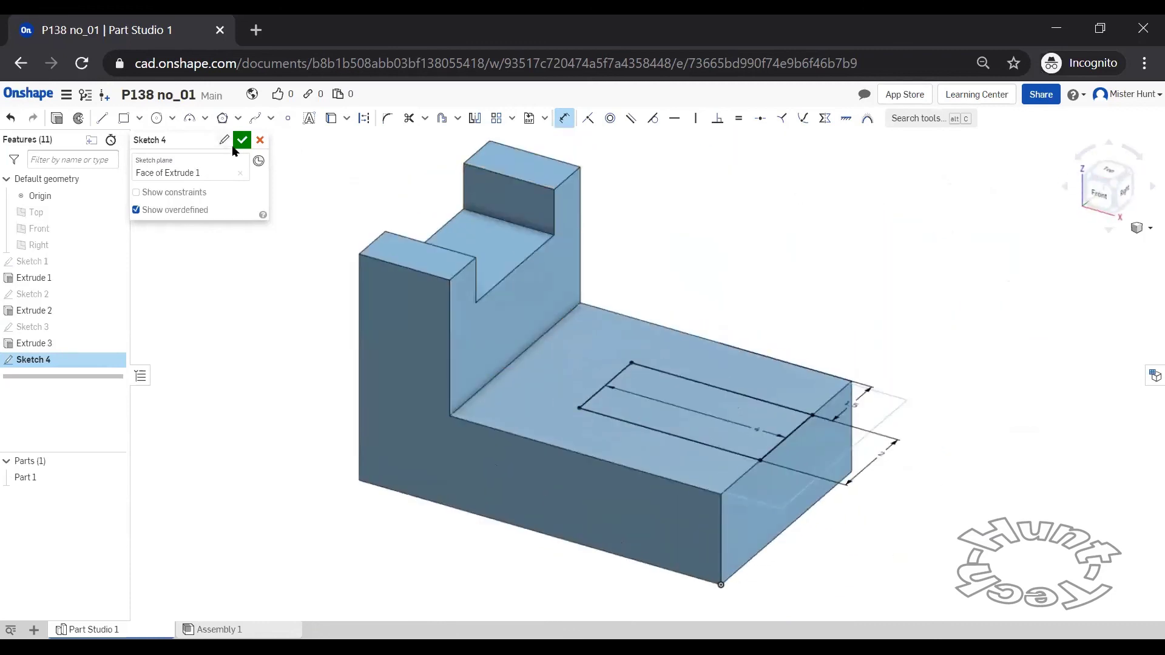
pyautogui.click(237, 147)
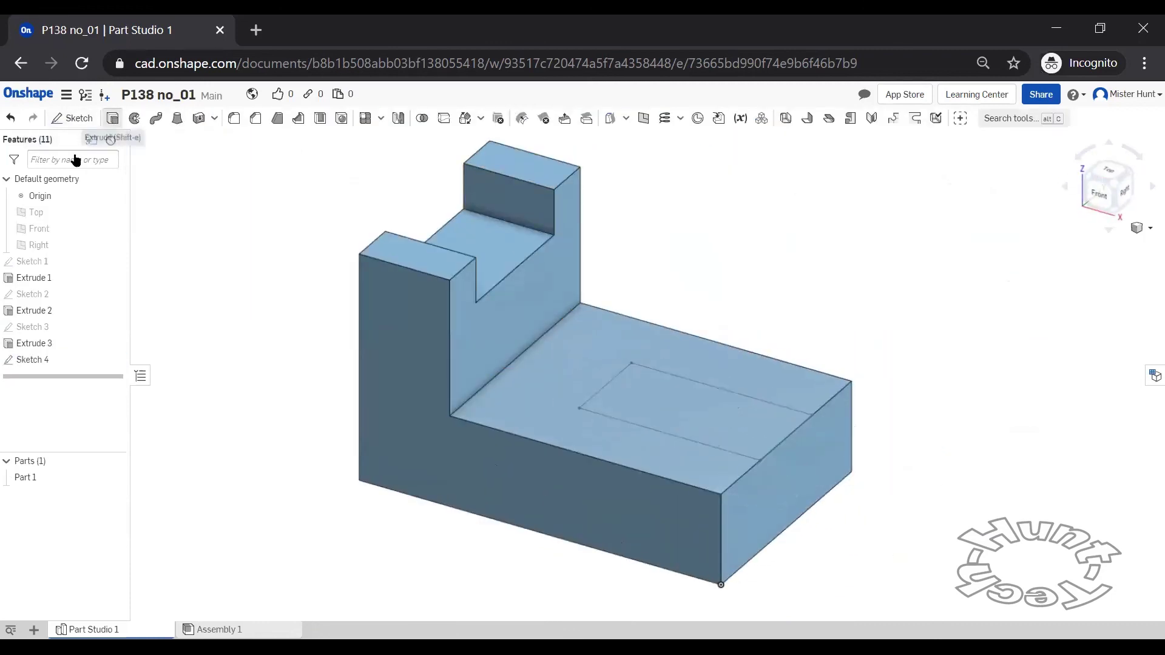
# Extrude Sketch 4's rectangle 2 in as a Remove cut, creating the open slot in the base
pyautogui.click(112, 117)
pyautogui.click(633, 396)
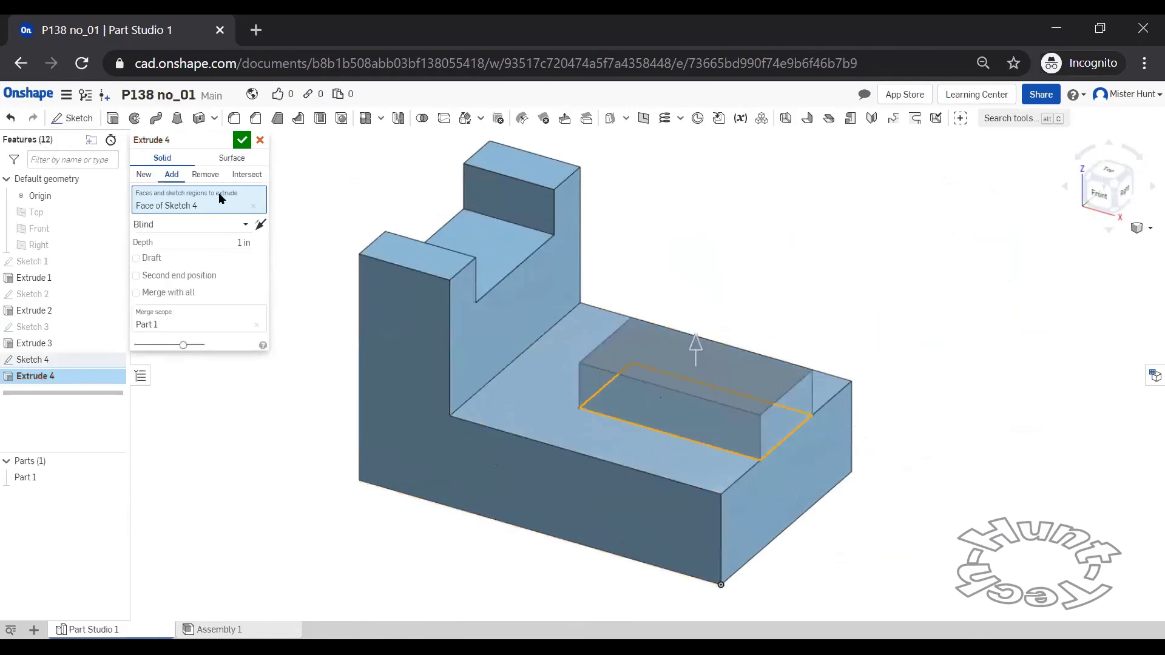
pyautogui.click(233, 238)
pyautogui.write('2')
pyautogui.press('Return')
pyautogui.click(206, 175)
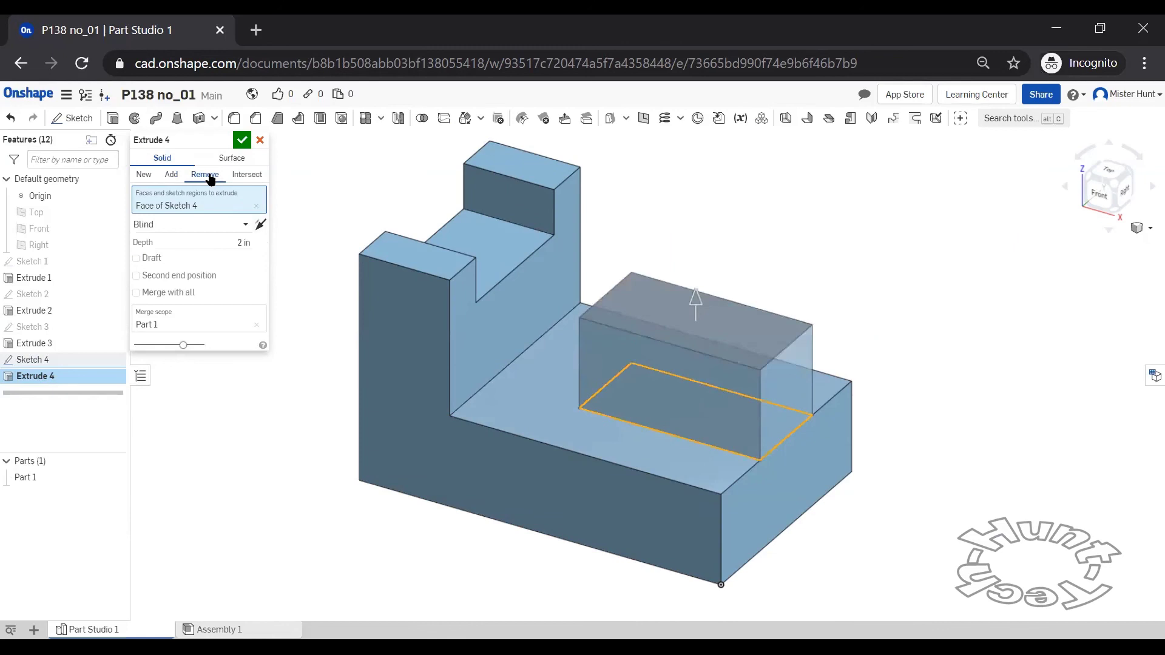
pyautogui.click(243, 141)
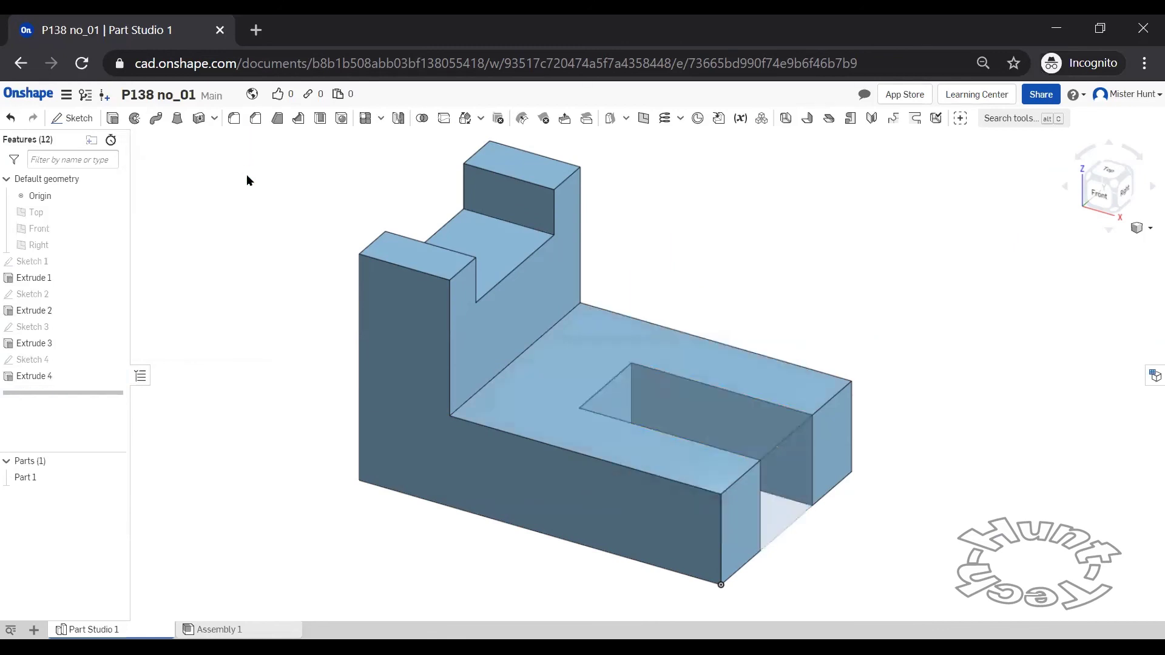
pyautogui.moveTo(1006, 268)
pyautogui.mouseDown(button='right')
pyautogui.moveTo(975, 278)
pyautogui.moveTo(1004, 260)
pyautogui.mouseUp(button='right')
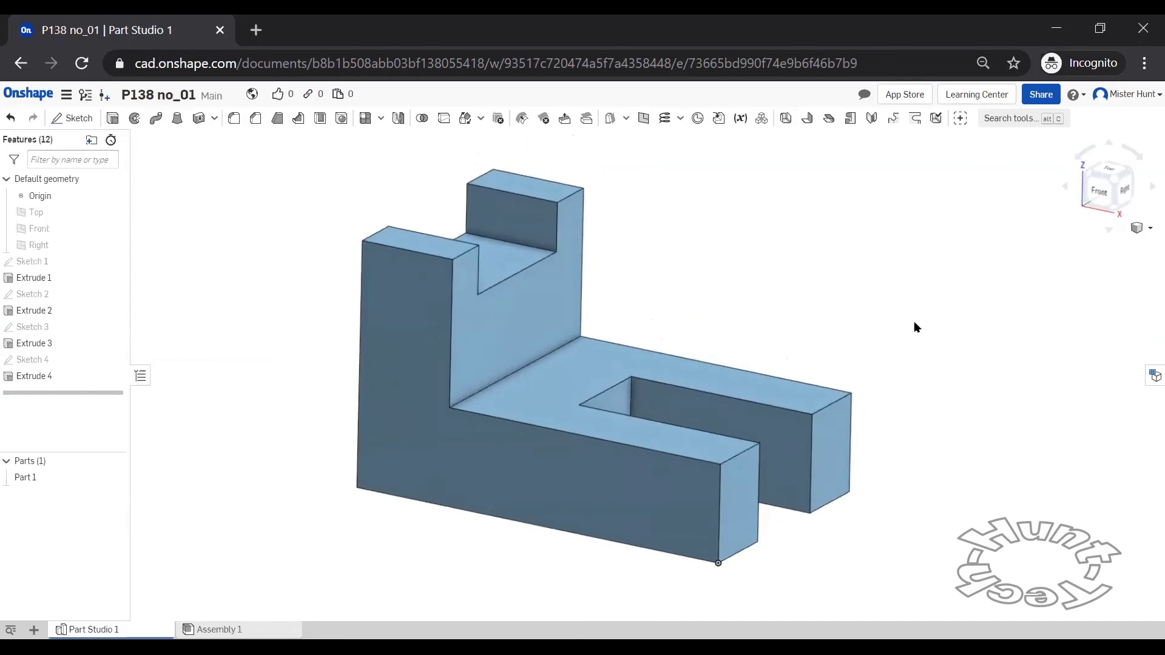